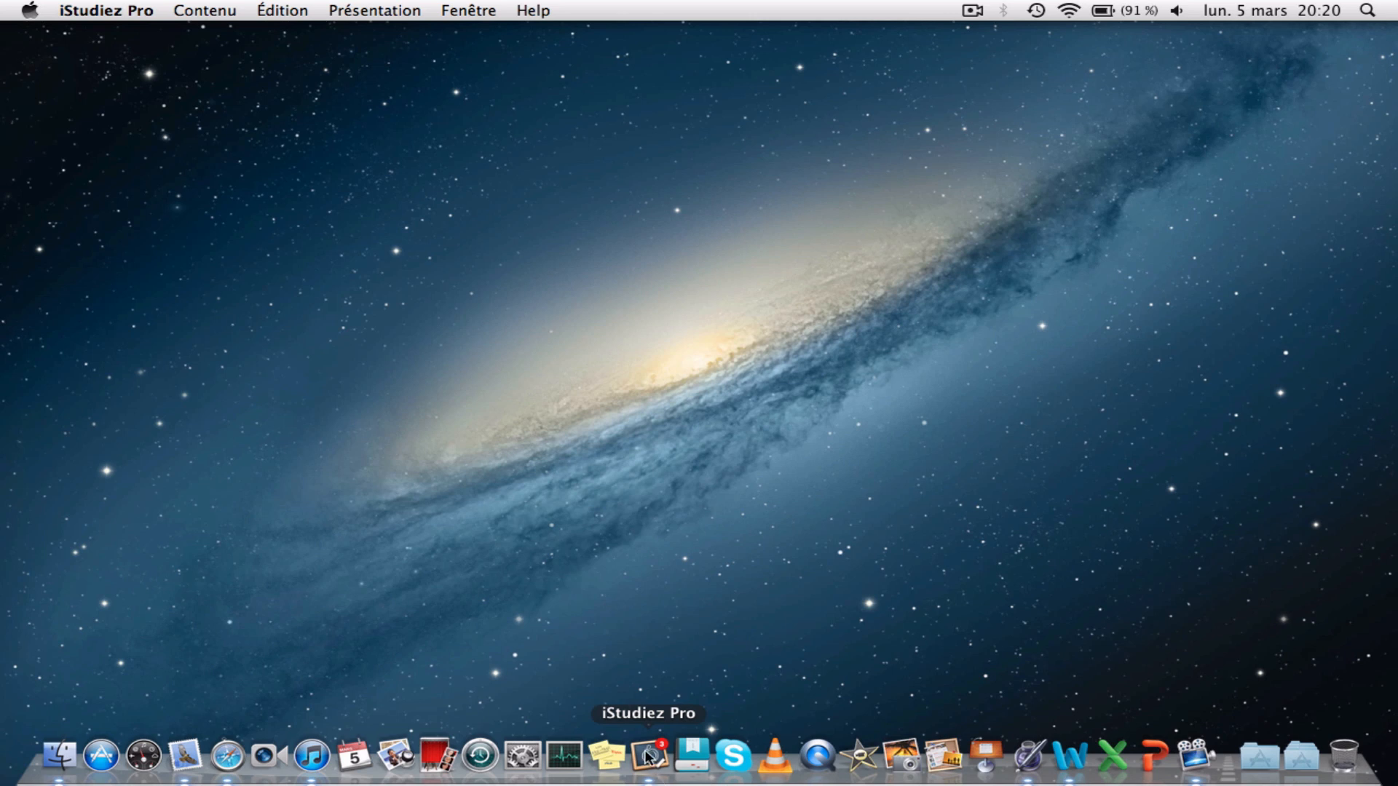
Open iStudiez Pro and add a new course named SPORT under the année semester
left_click(648, 756)
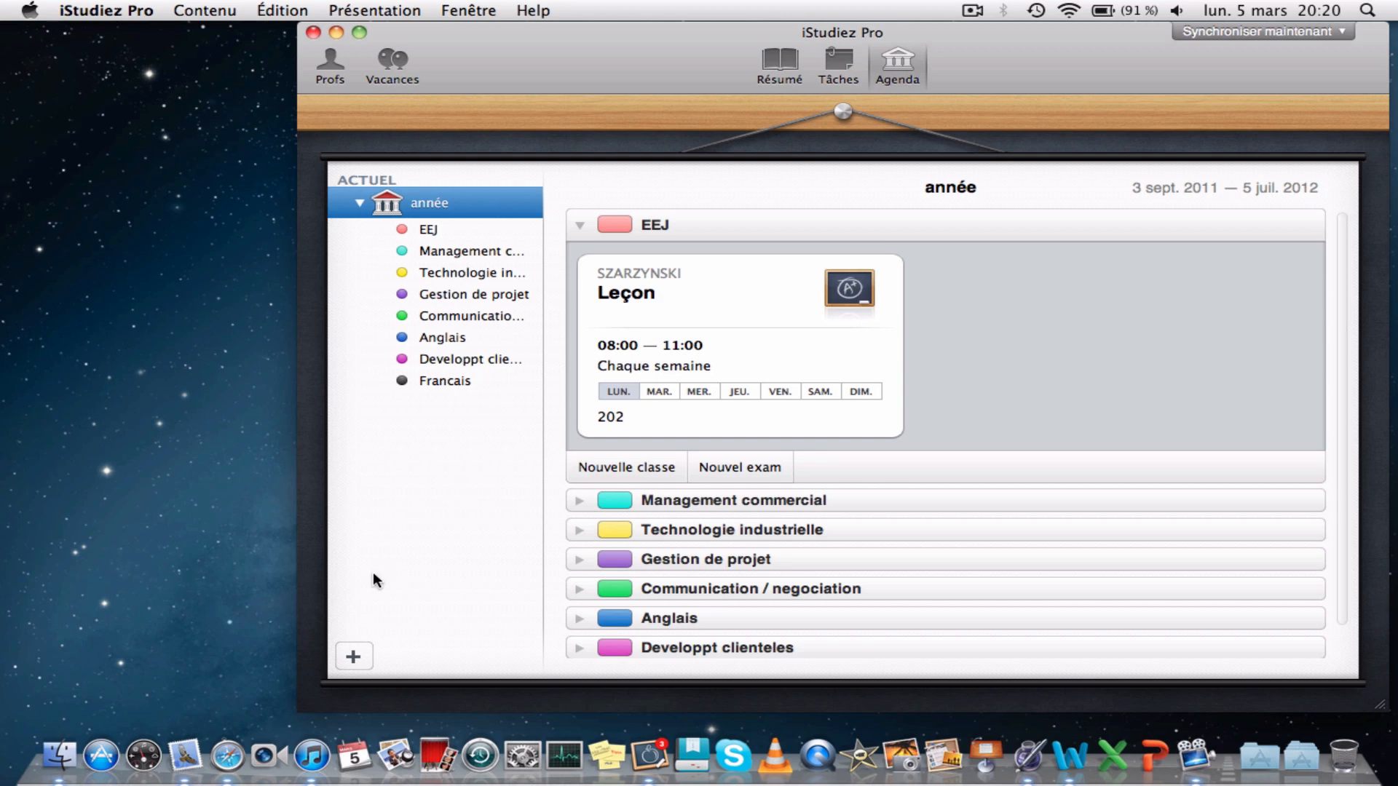
left_click(366, 656)
left_click(366, 656)
left_click(368, 656)
left_click(394, 703)
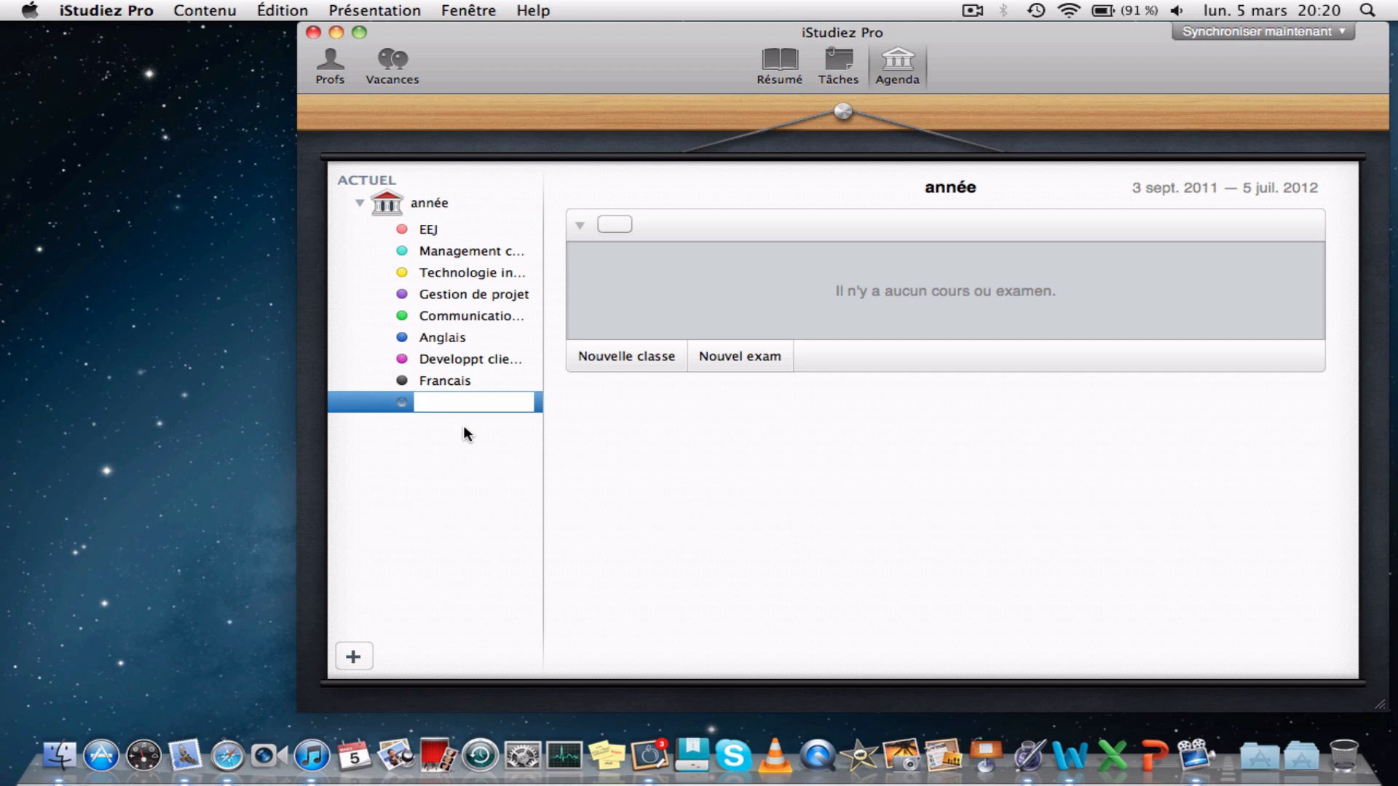
type("SPORT")
key("Return")
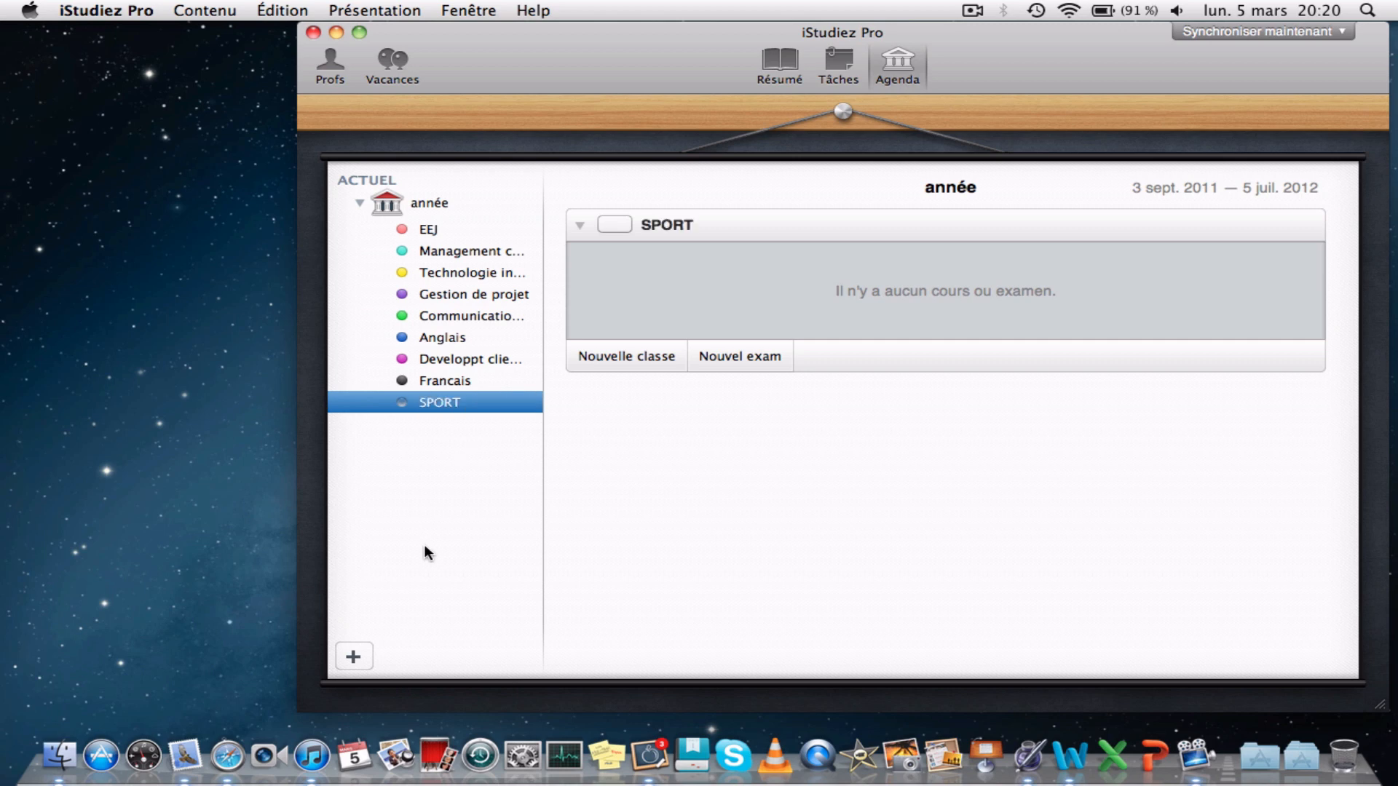
left_click(632, 355)
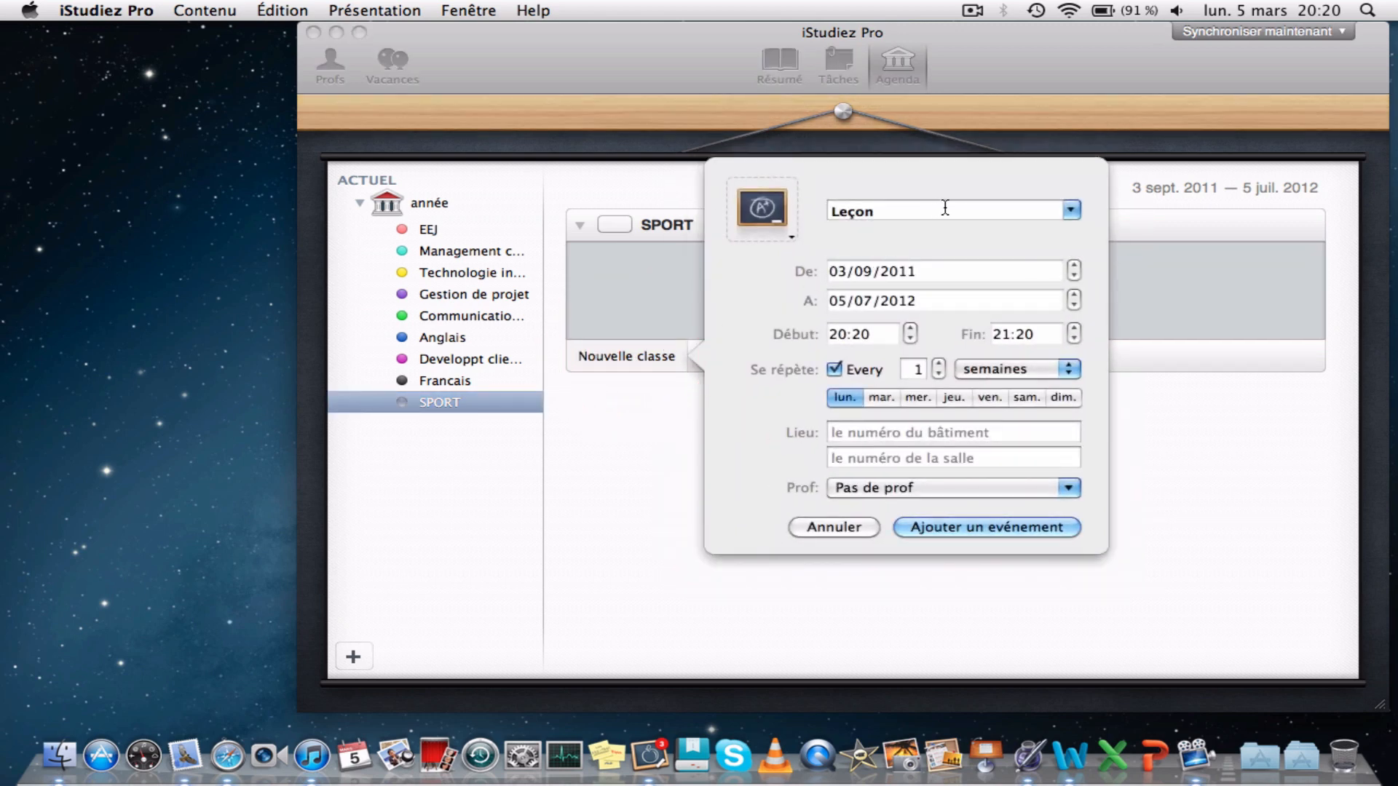
left_click(1070, 211)
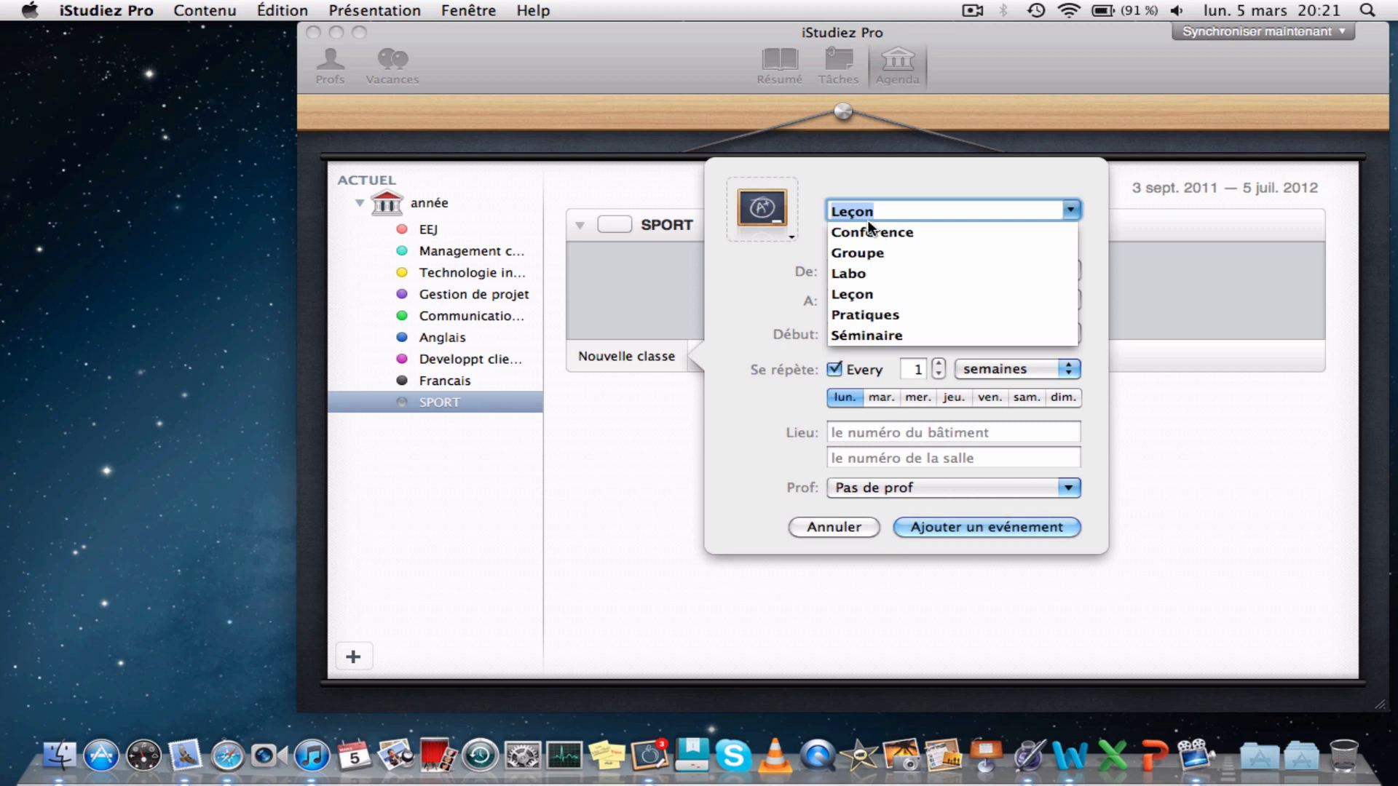
left_click(862, 315)
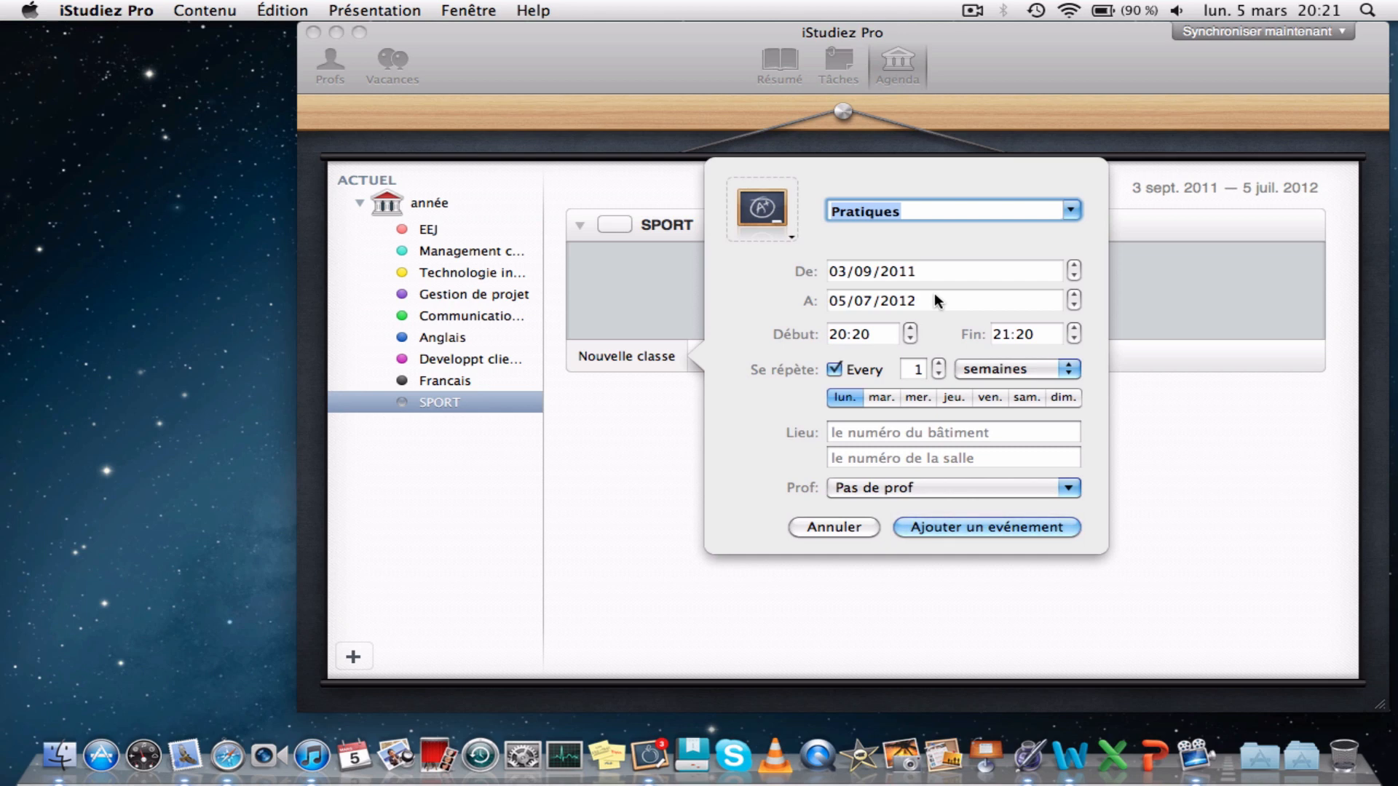
left_click(910, 338)
left_click(909, 339)
left_click(910, 339)
left_click(910, 338)
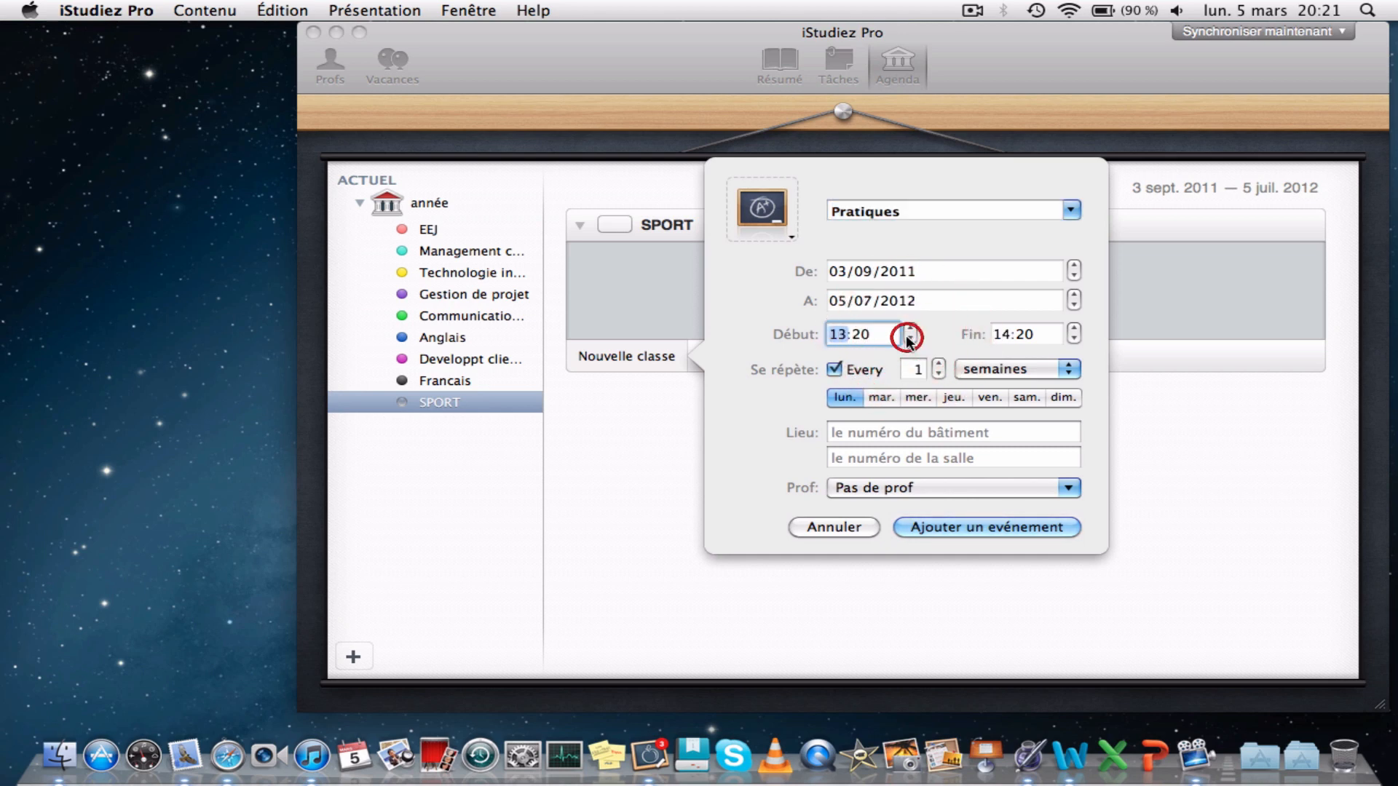
left_click(909, 338)
left_click(910, 339)
left_click(910, 339)
left_click(909, 339)
left_click(910, 329)
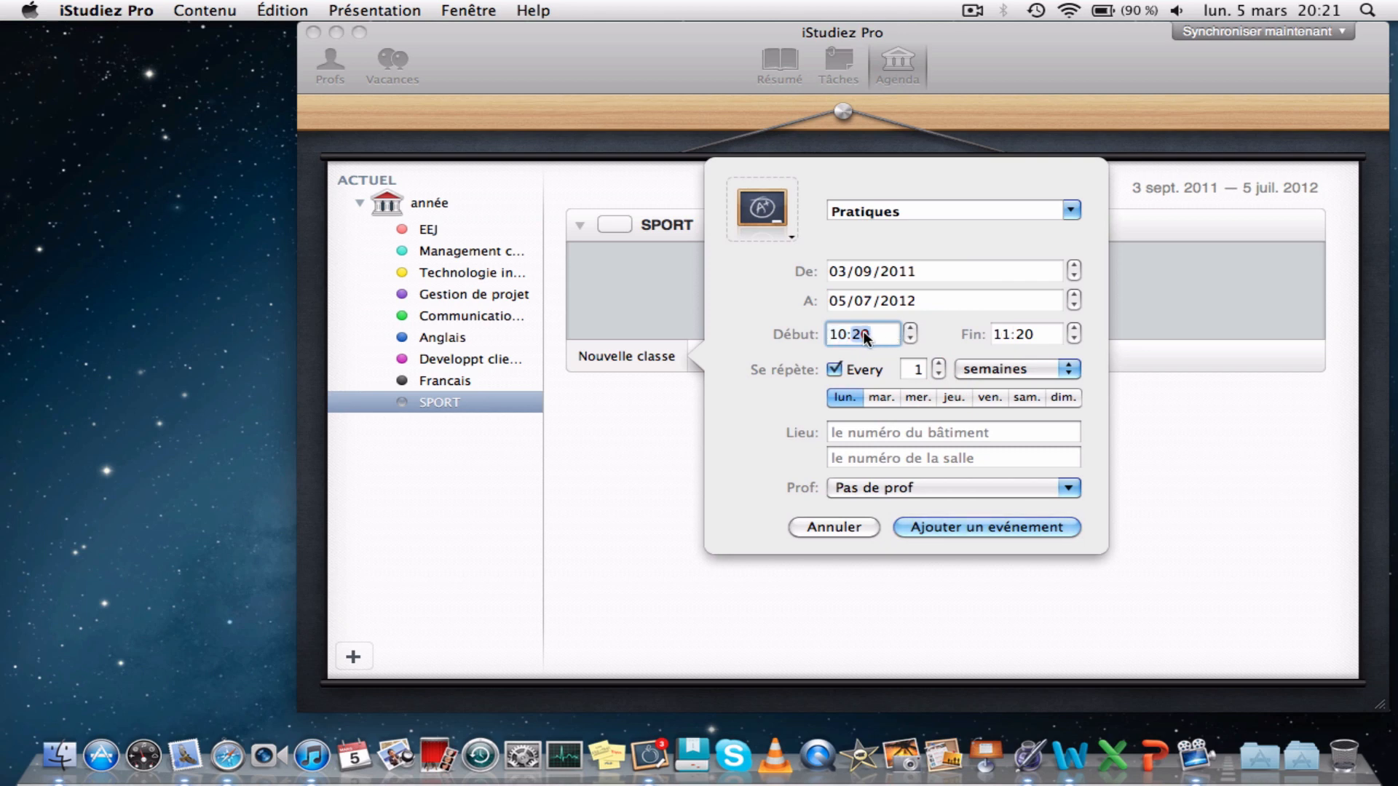
left_click(865, 337)
left_click(911, 339)
left_click(910, 339)
left_click(910, 338)
left_click(910, 338)
left_click(910, 338)
left_click(910, 339)
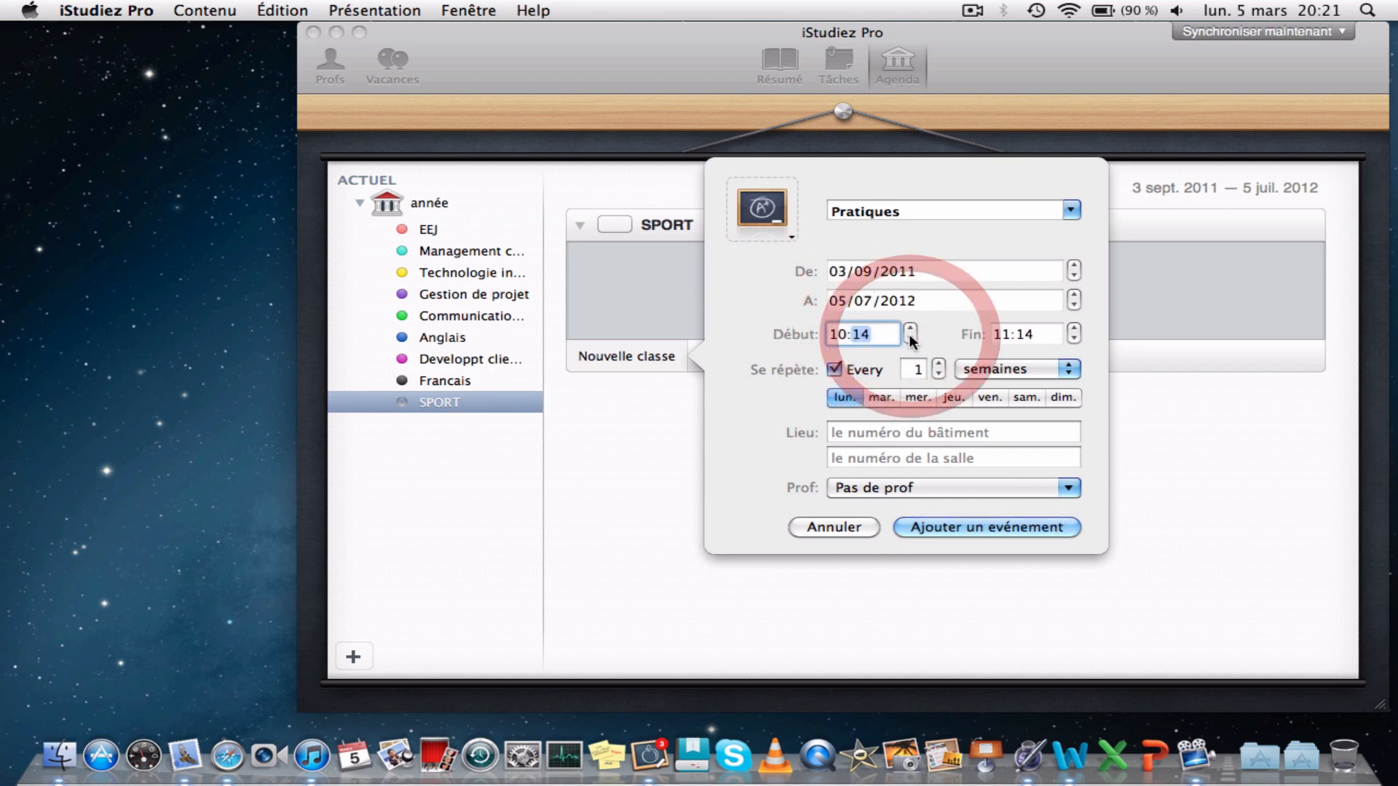
left_click(910, 339)
left_click(910, 339)
left_click(910, 339)
left_click(910, 338)
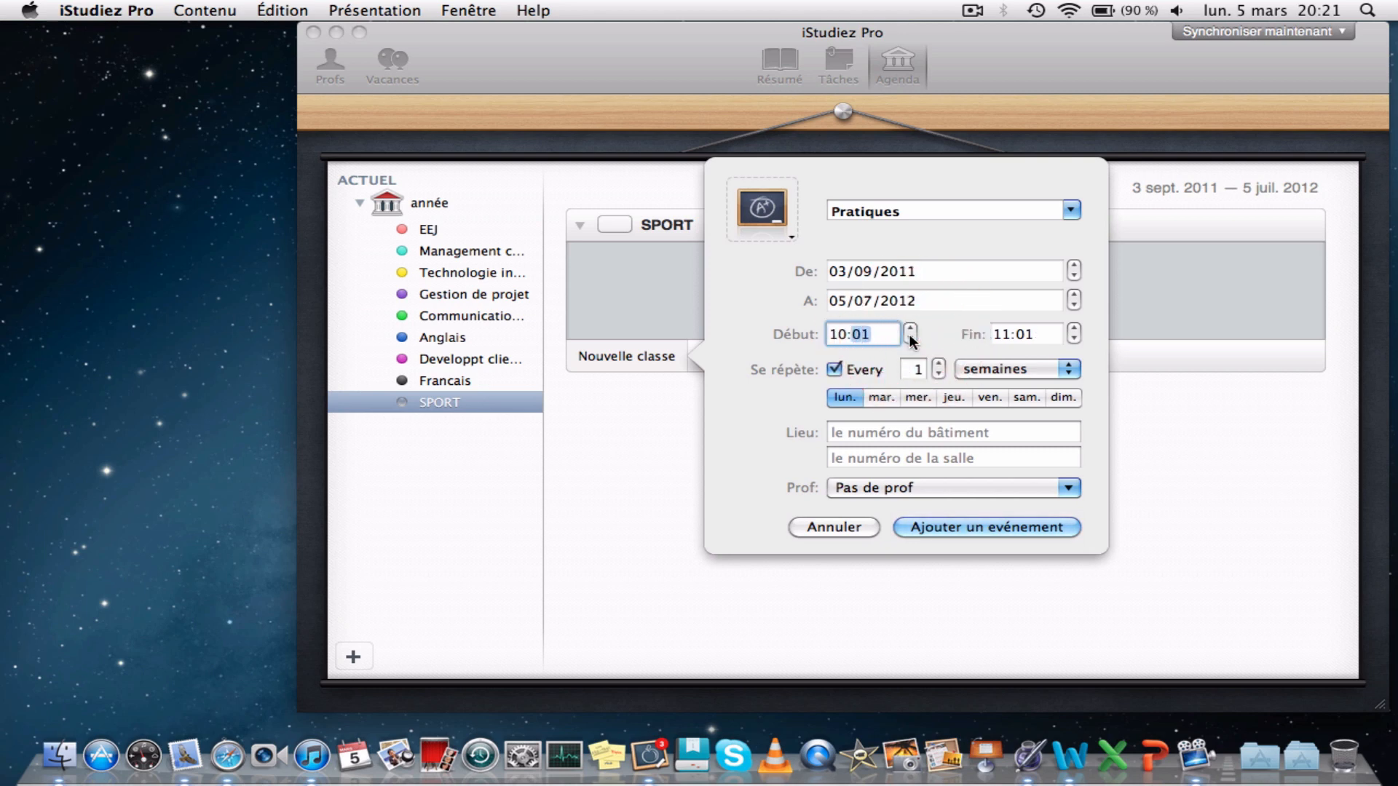
left_click(910, 338)
left_click(1074, 329)
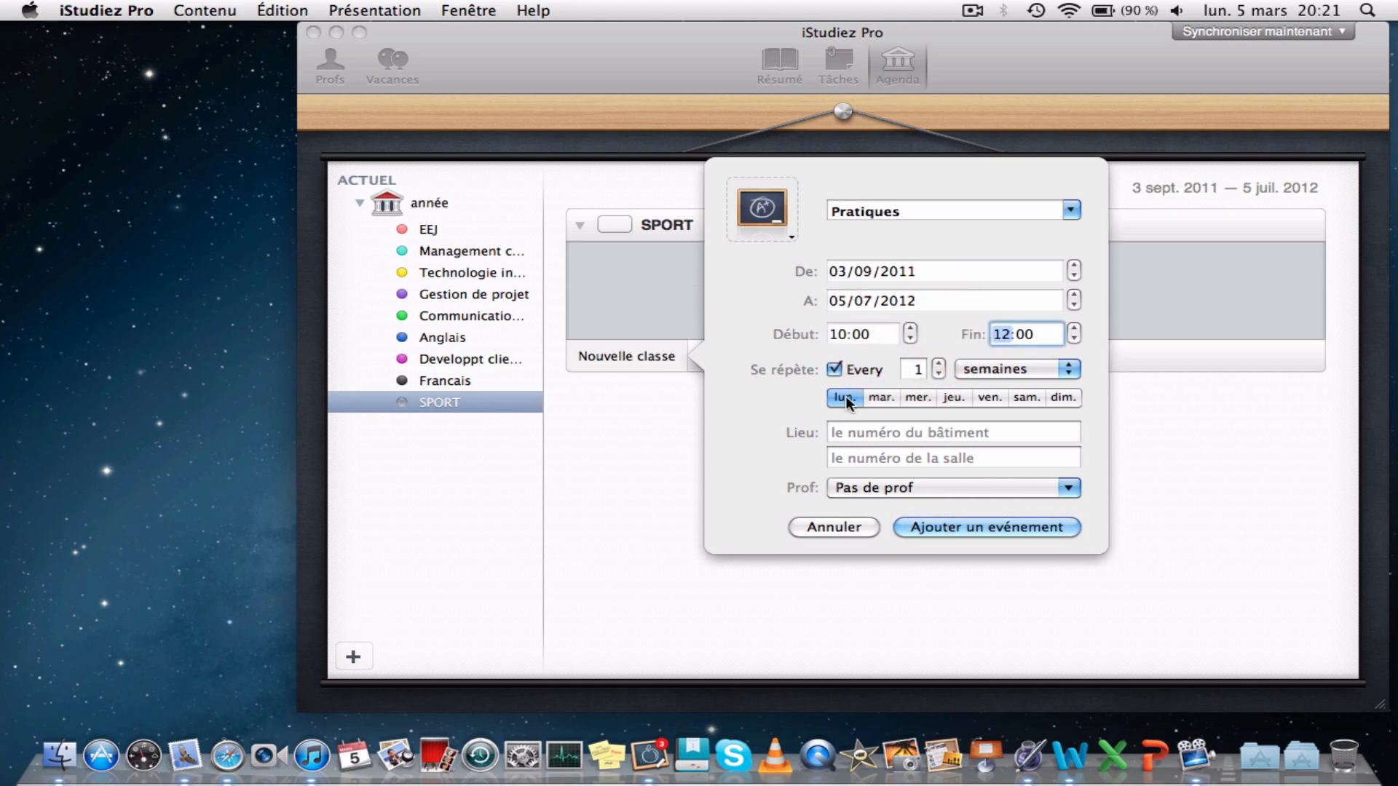
left_click(953, 397)
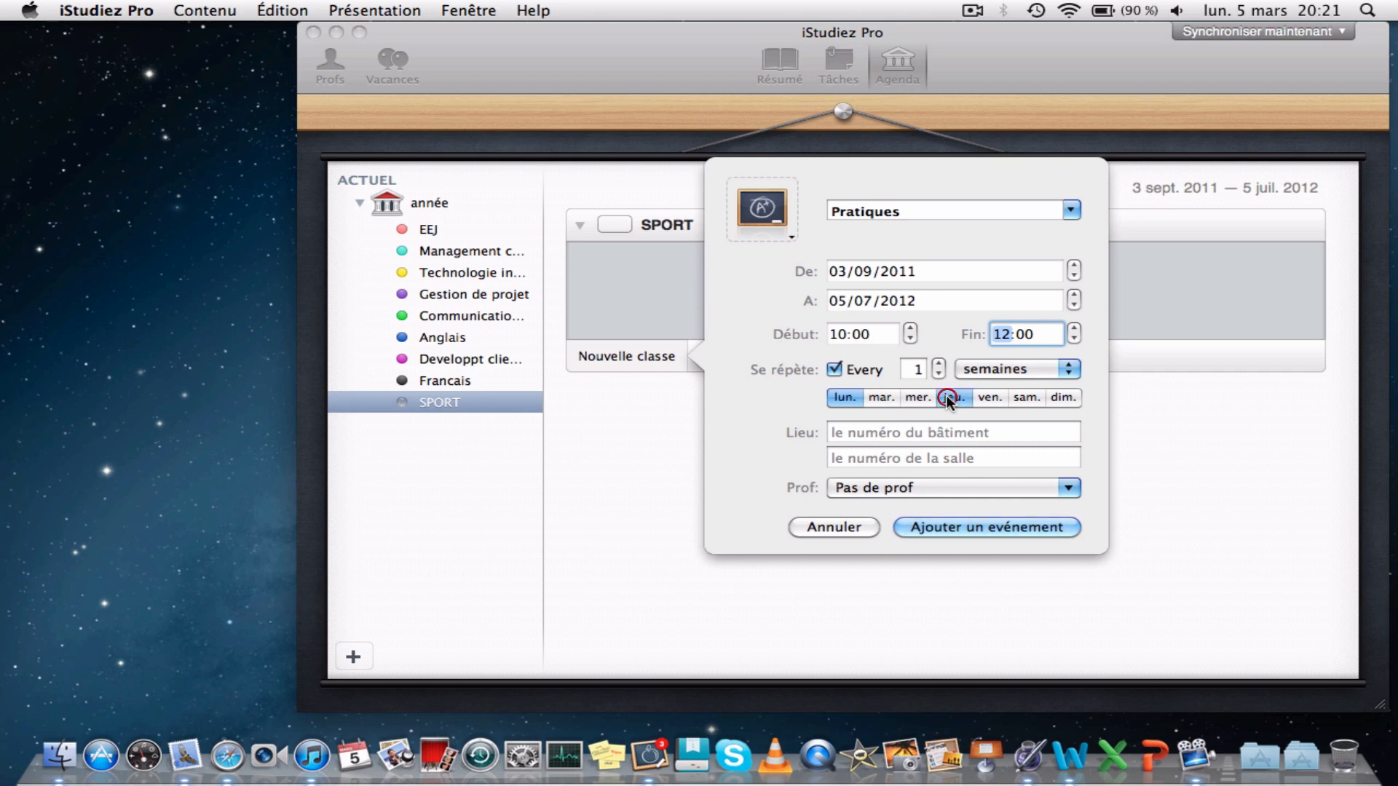
left_click(845, 392)
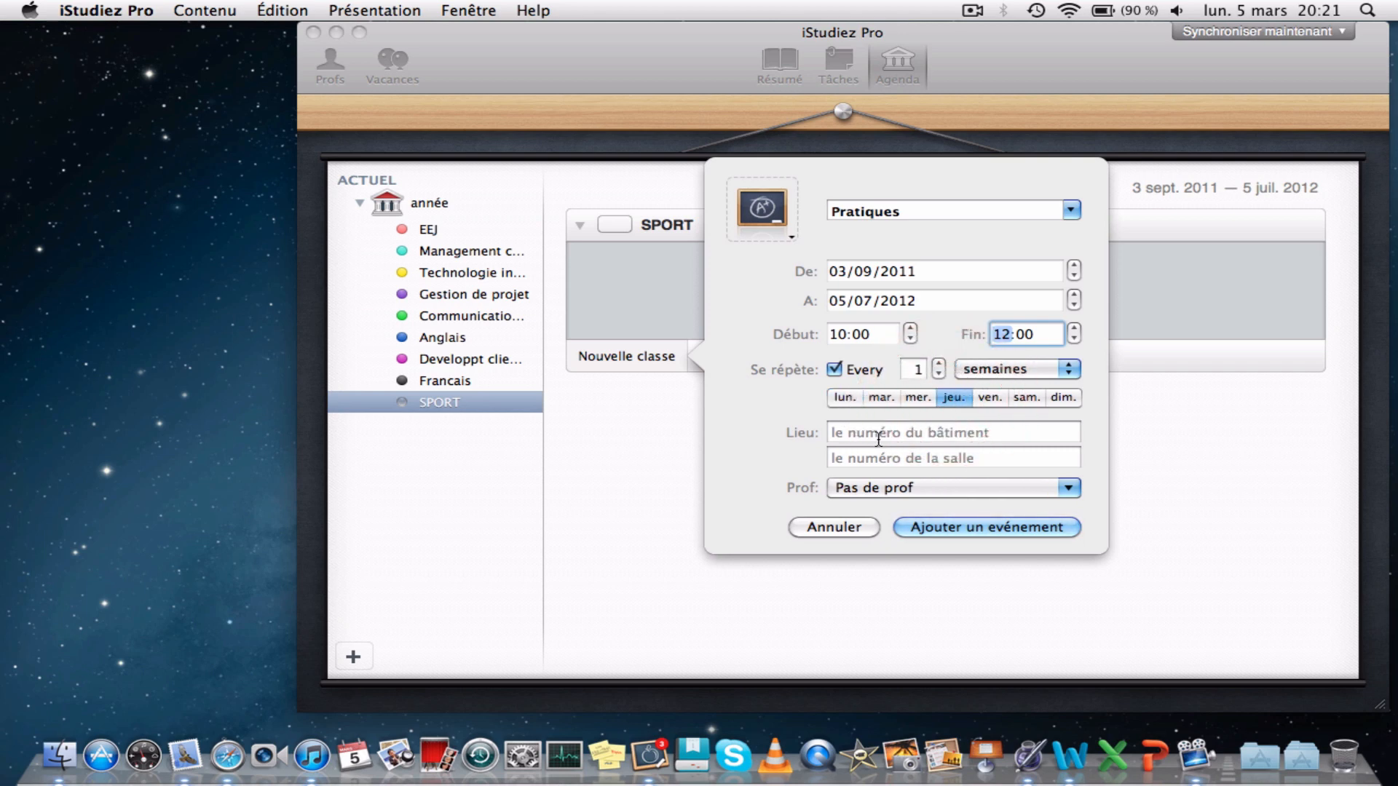
left_click(943, 488)
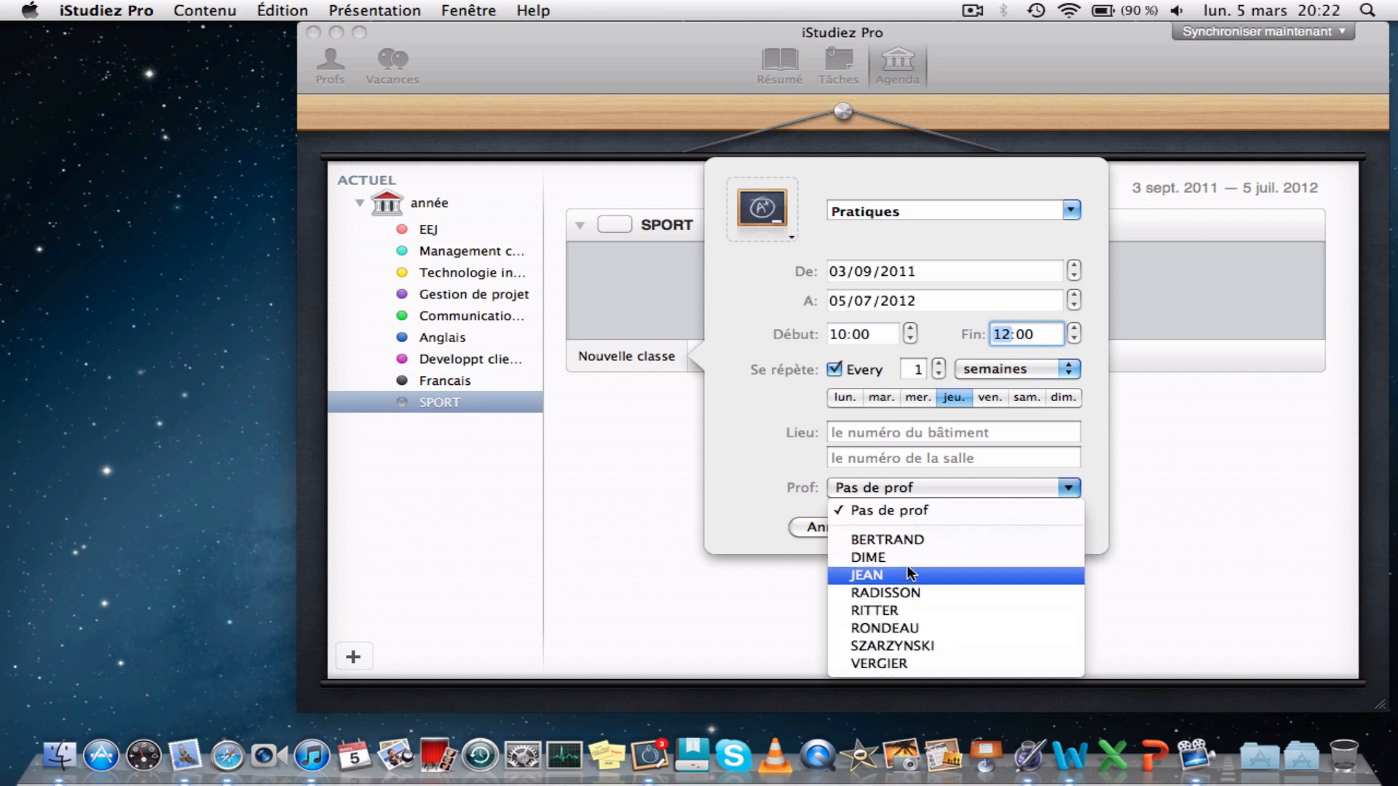
left_click(744, 447)
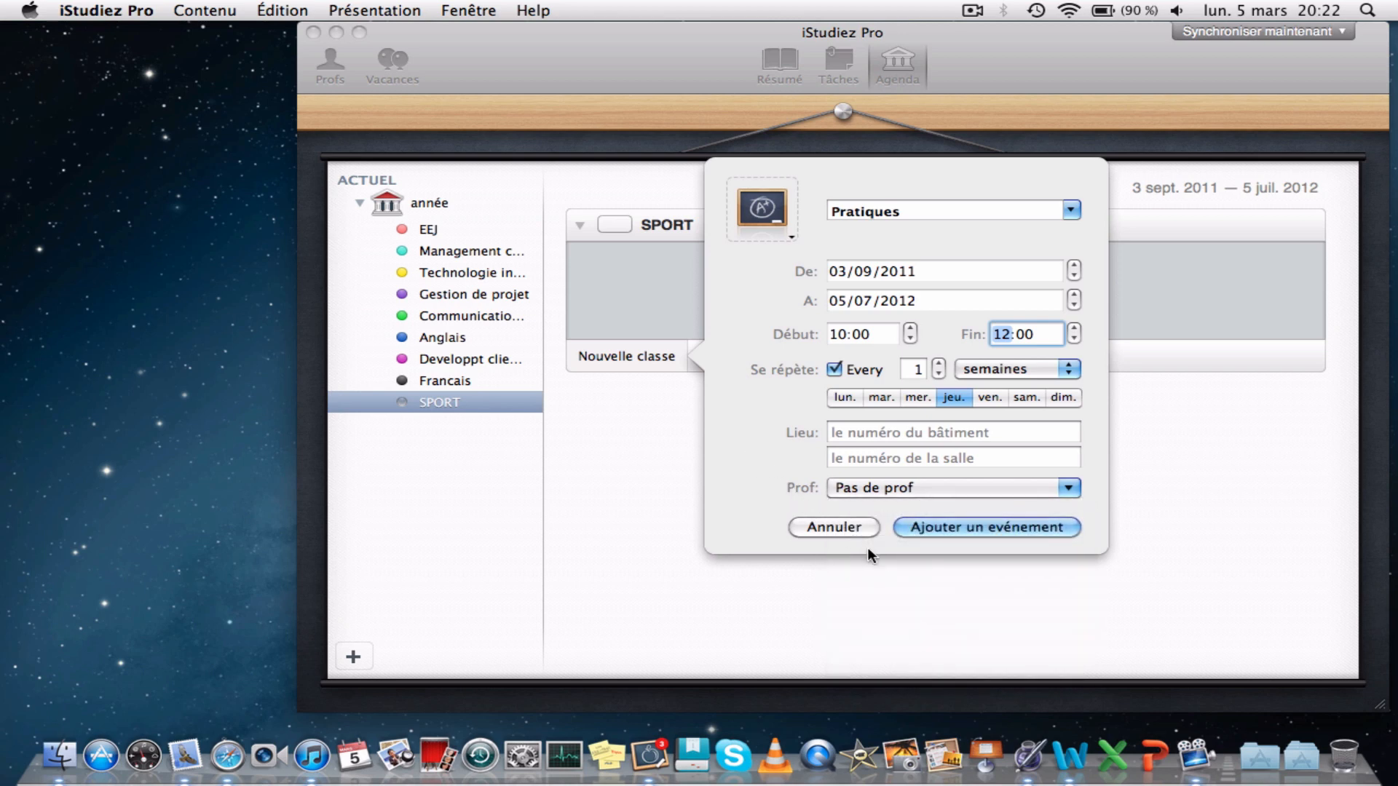
left_click(861, 527)
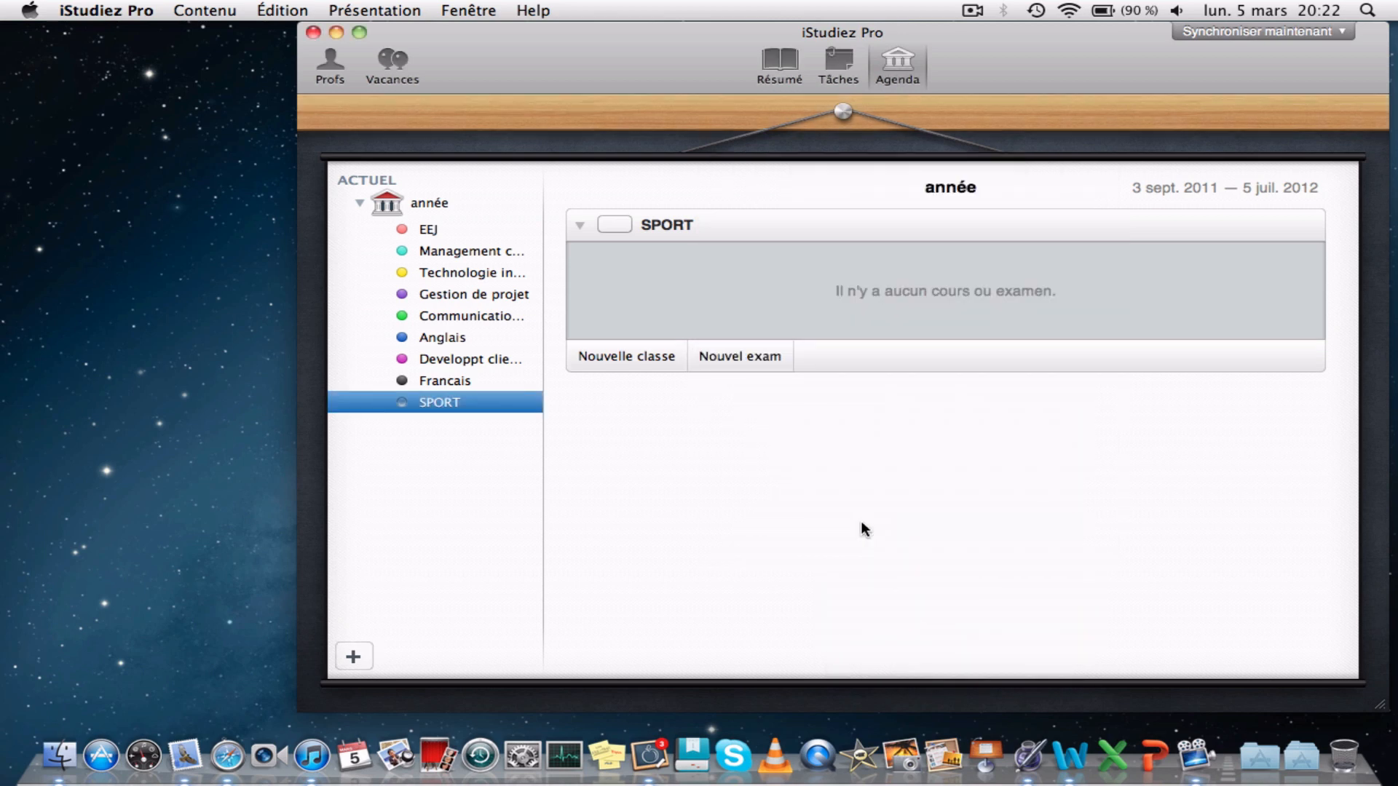
Add a new teacher to the list of teachers with only the teacher's surname filled in
left_click(331, 63)
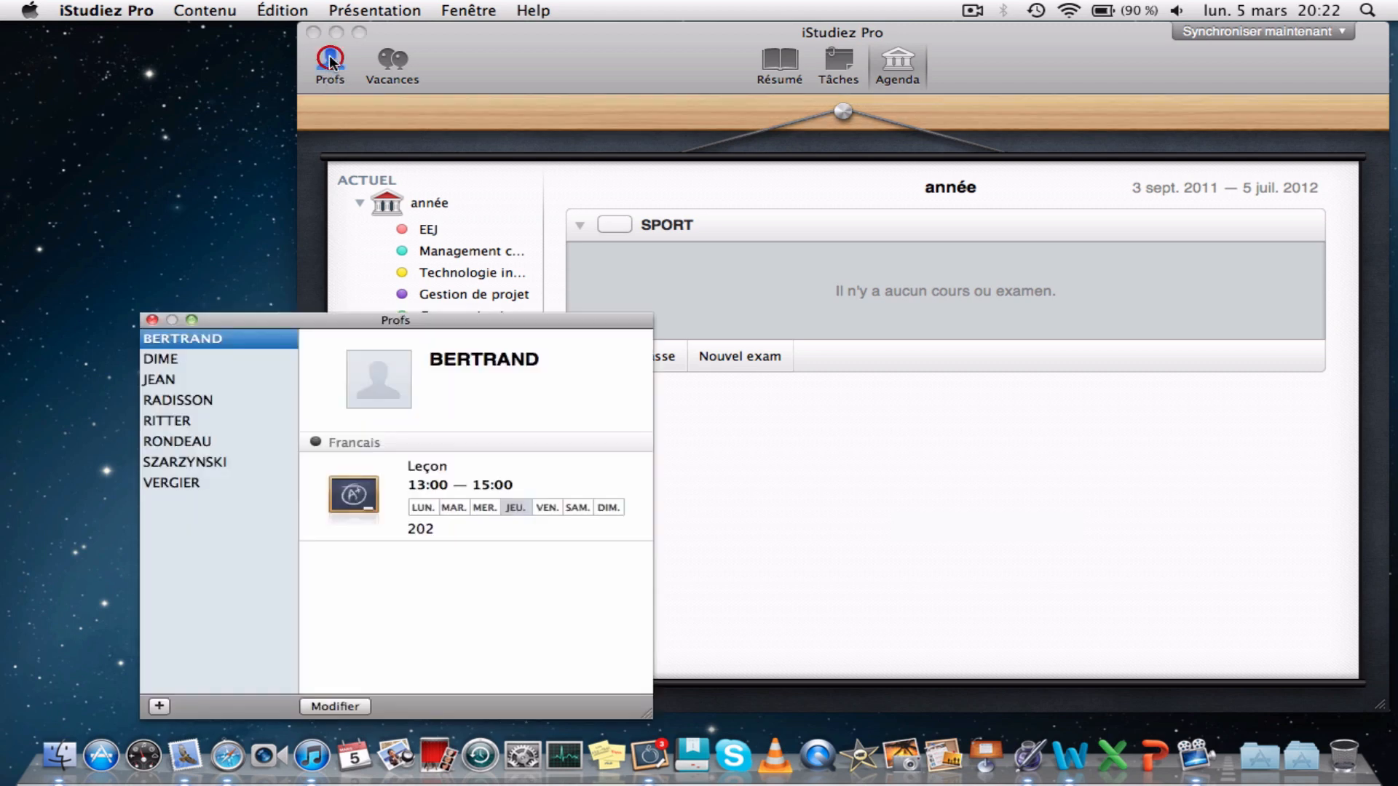
left_click(161, 708)
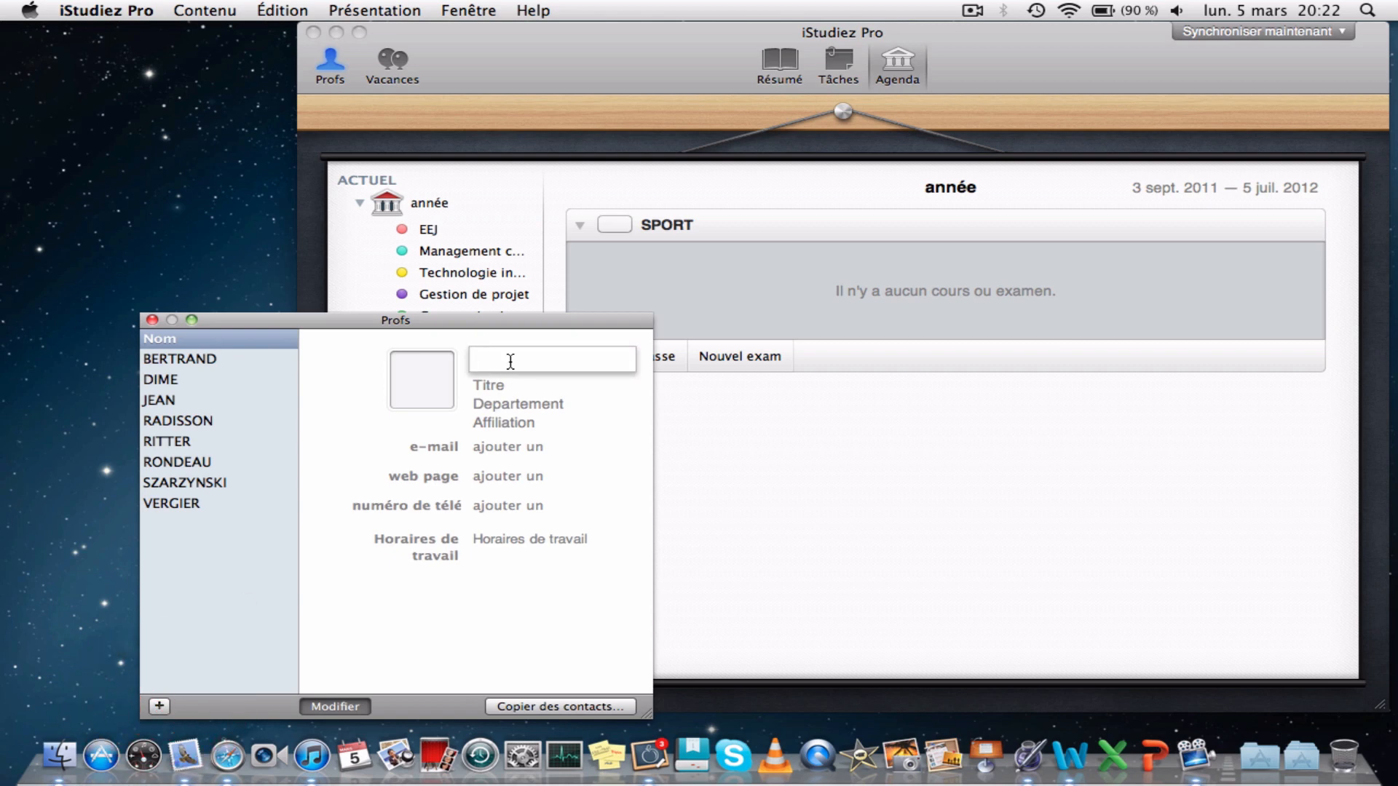
type("SESSIN")
key("Tab")
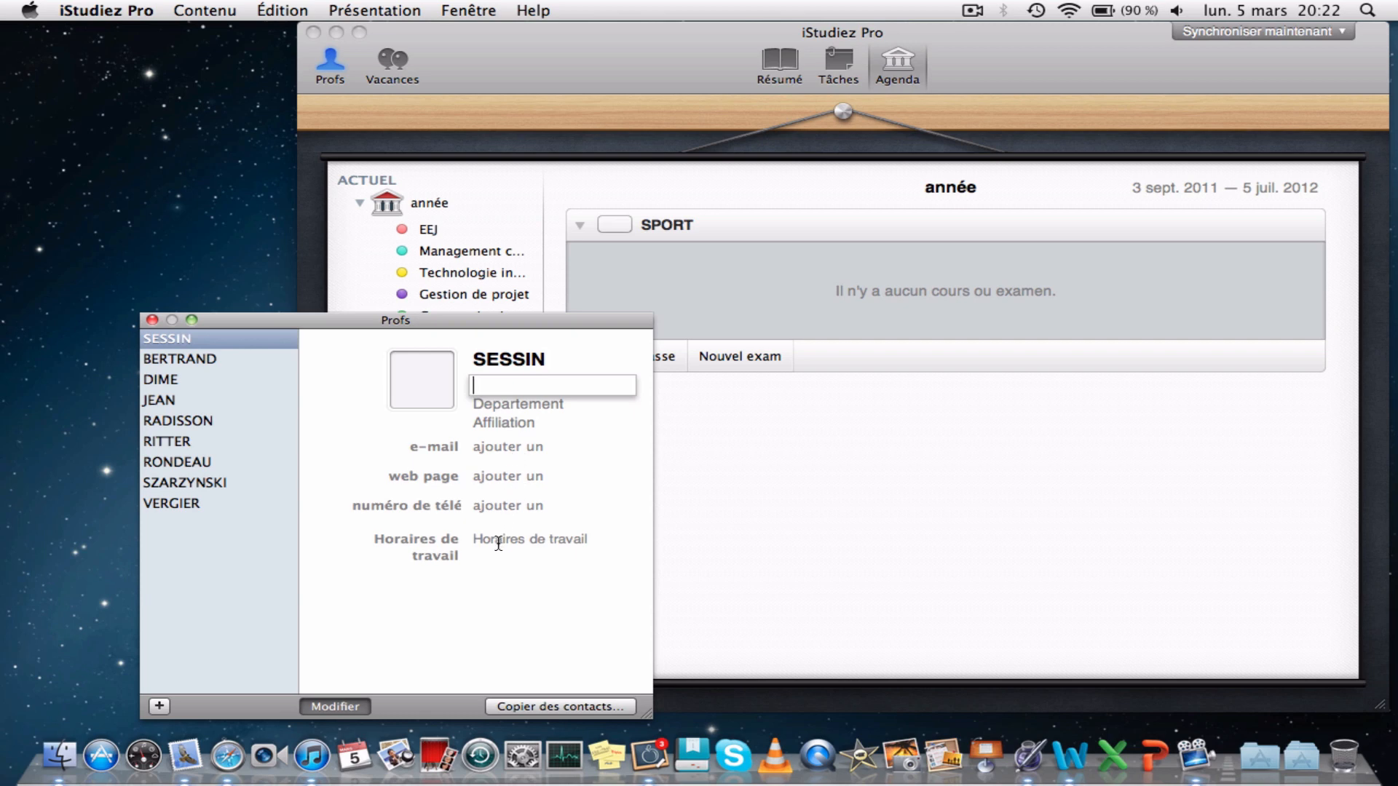
left_click(152, 321)
Start a new class for the SPORT course and set its time from 10:20 to 12:20
left_click(610, 355)
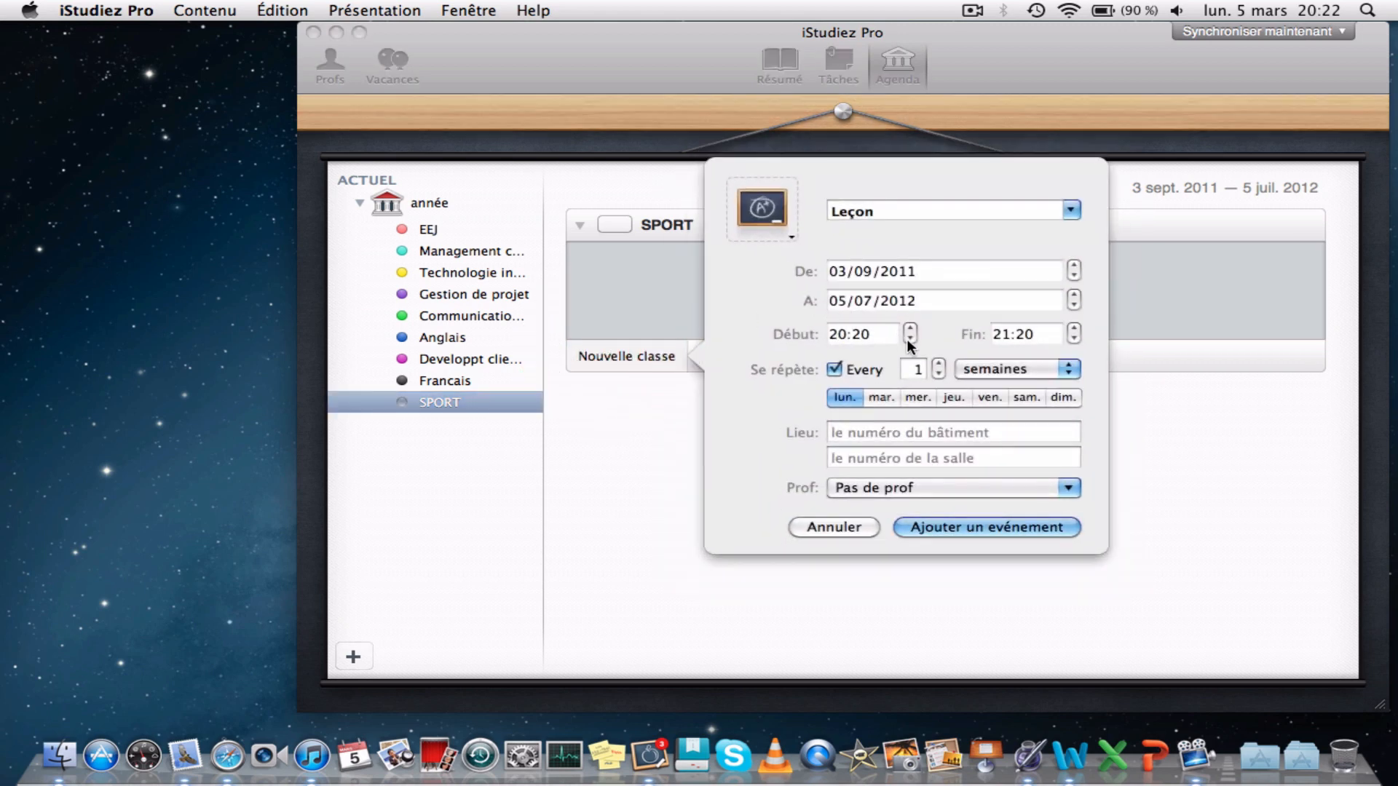
left_click(909, 338)
left_click(910, 339)
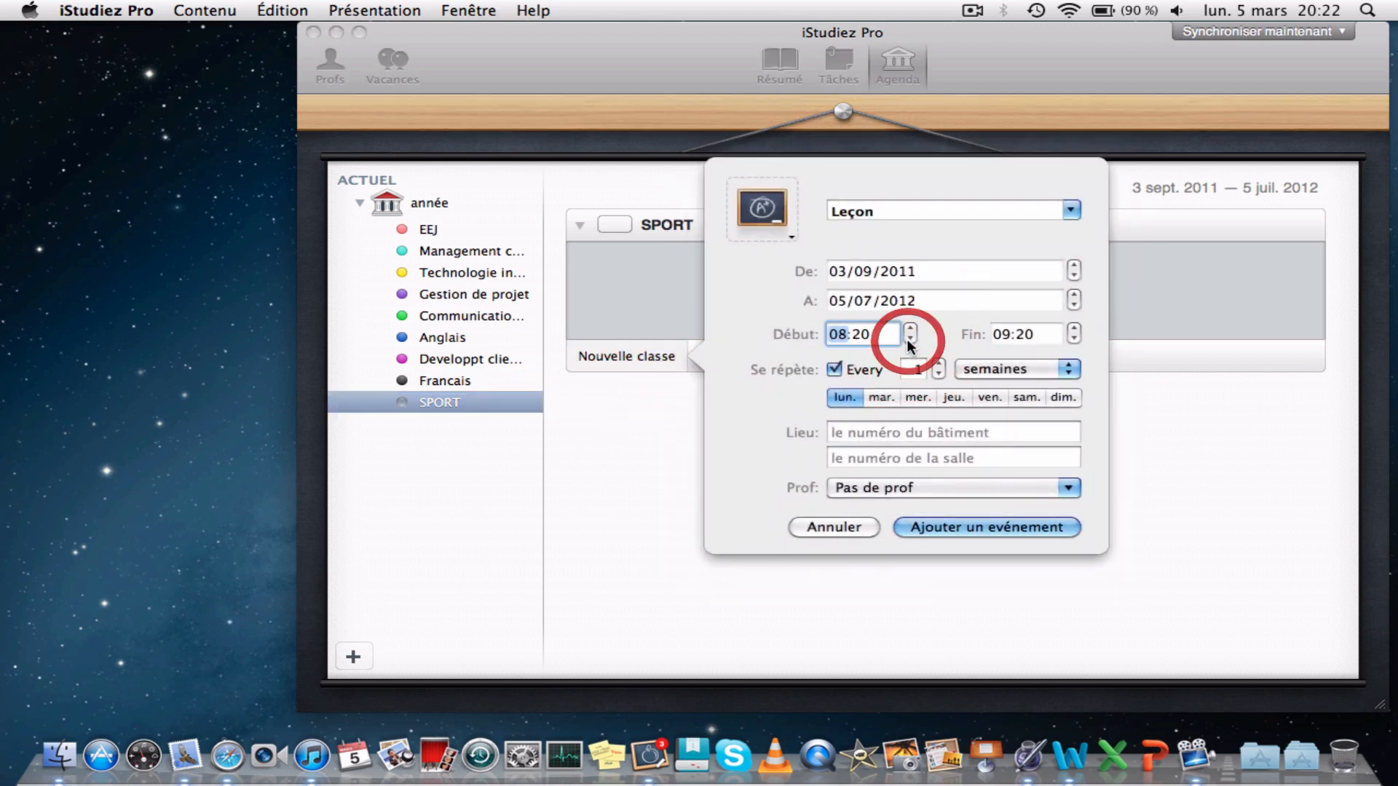
left_click(910, 328)
left_click(910, 329)
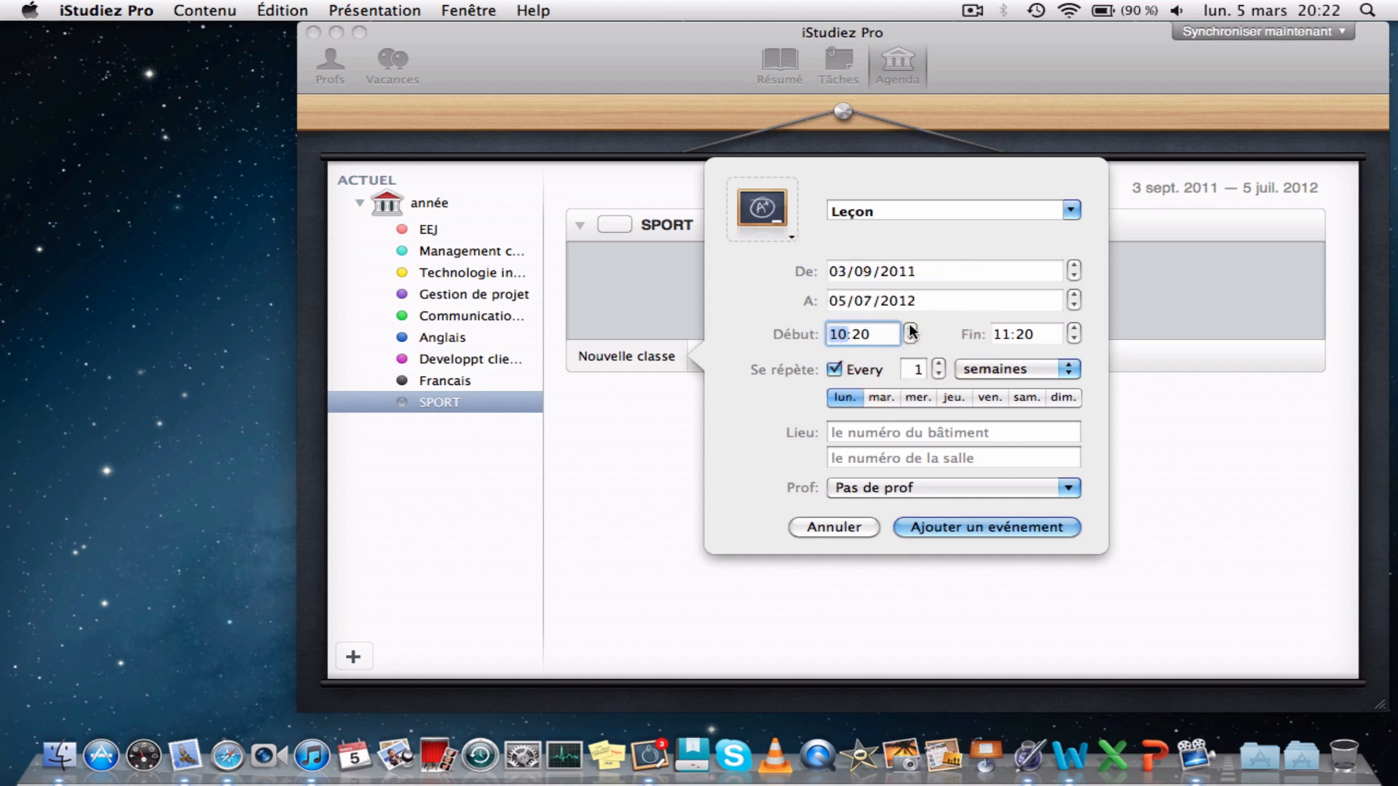
left_click(1076, 329)
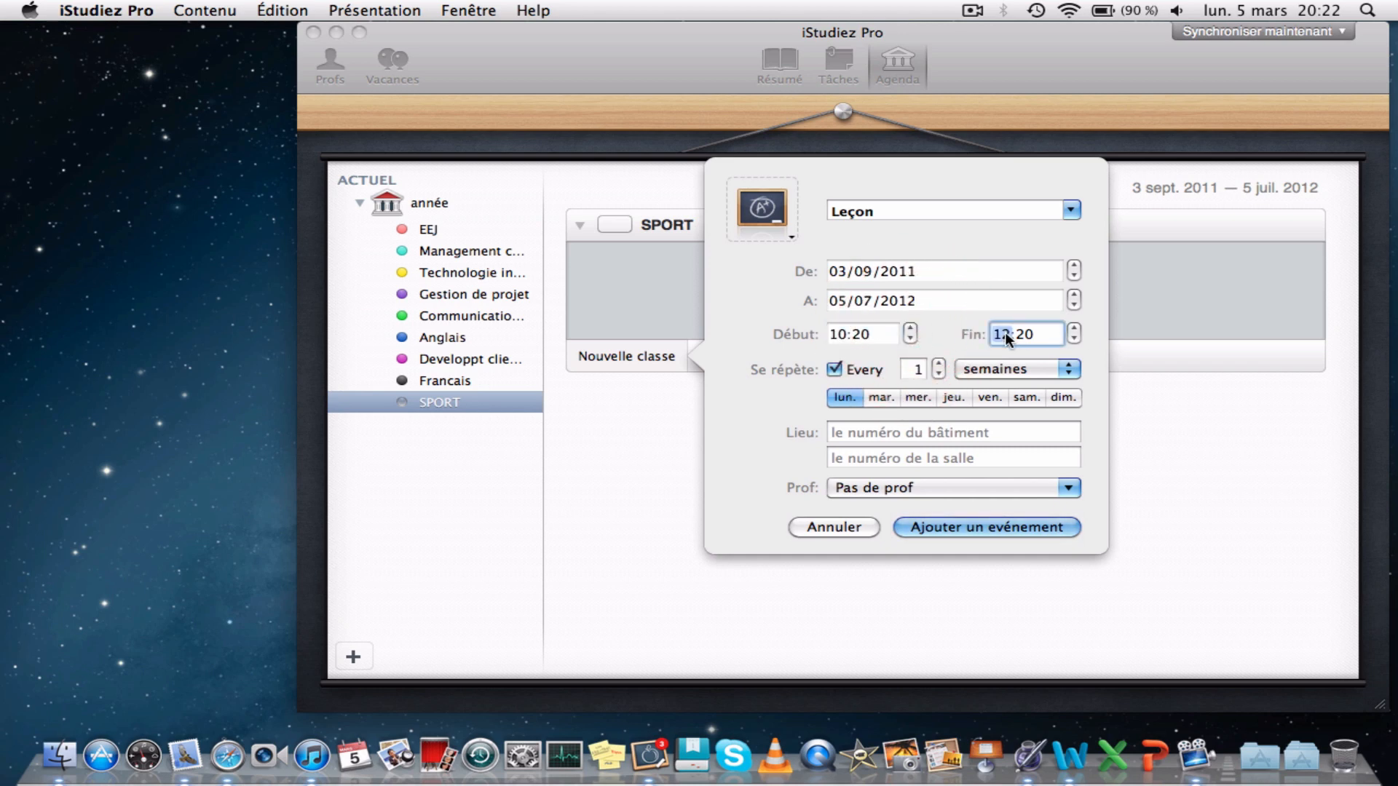
Make the class repeat on Thursday only and assign the newly added teacher to it
left_click(976, 400)
left_click(966, 399)
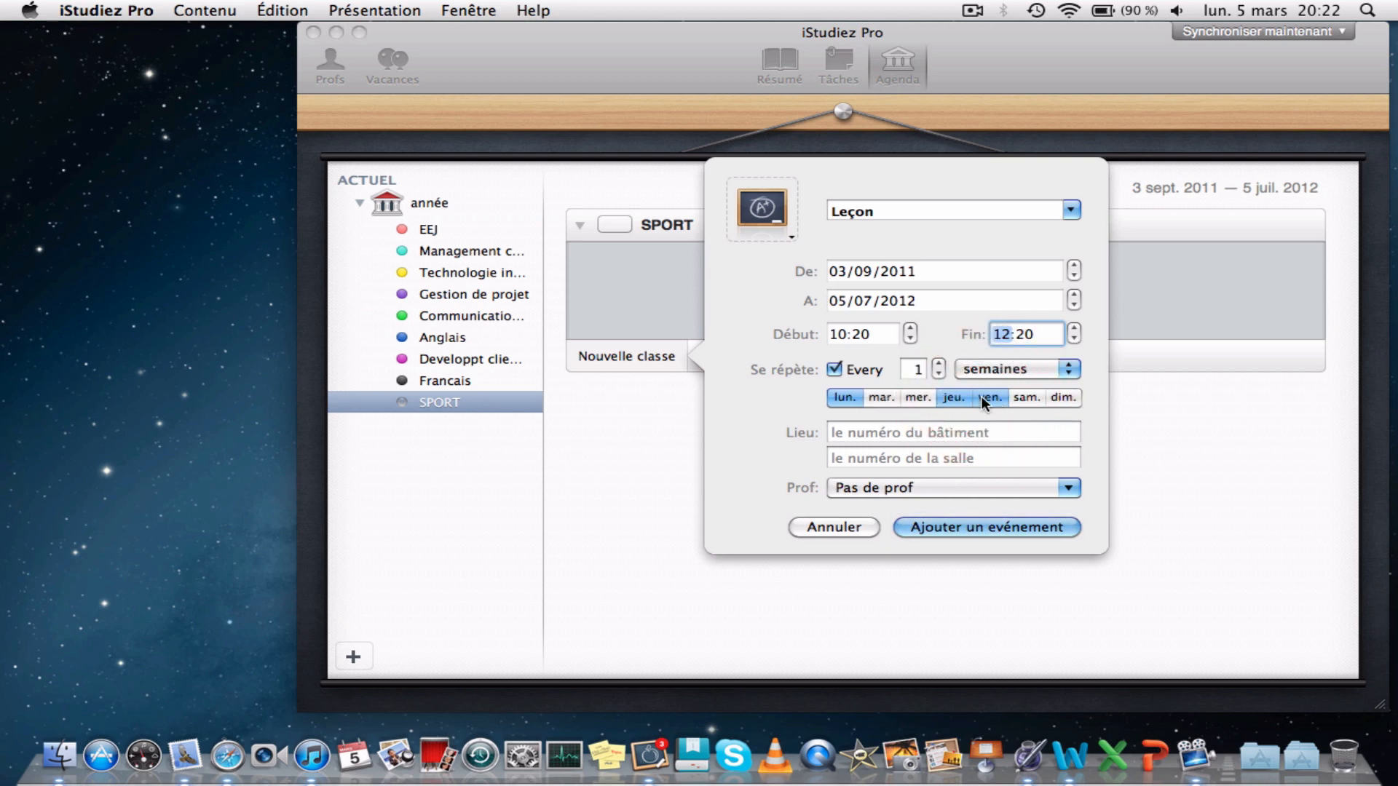
left_click(985, 399)
left_click(846, 398)
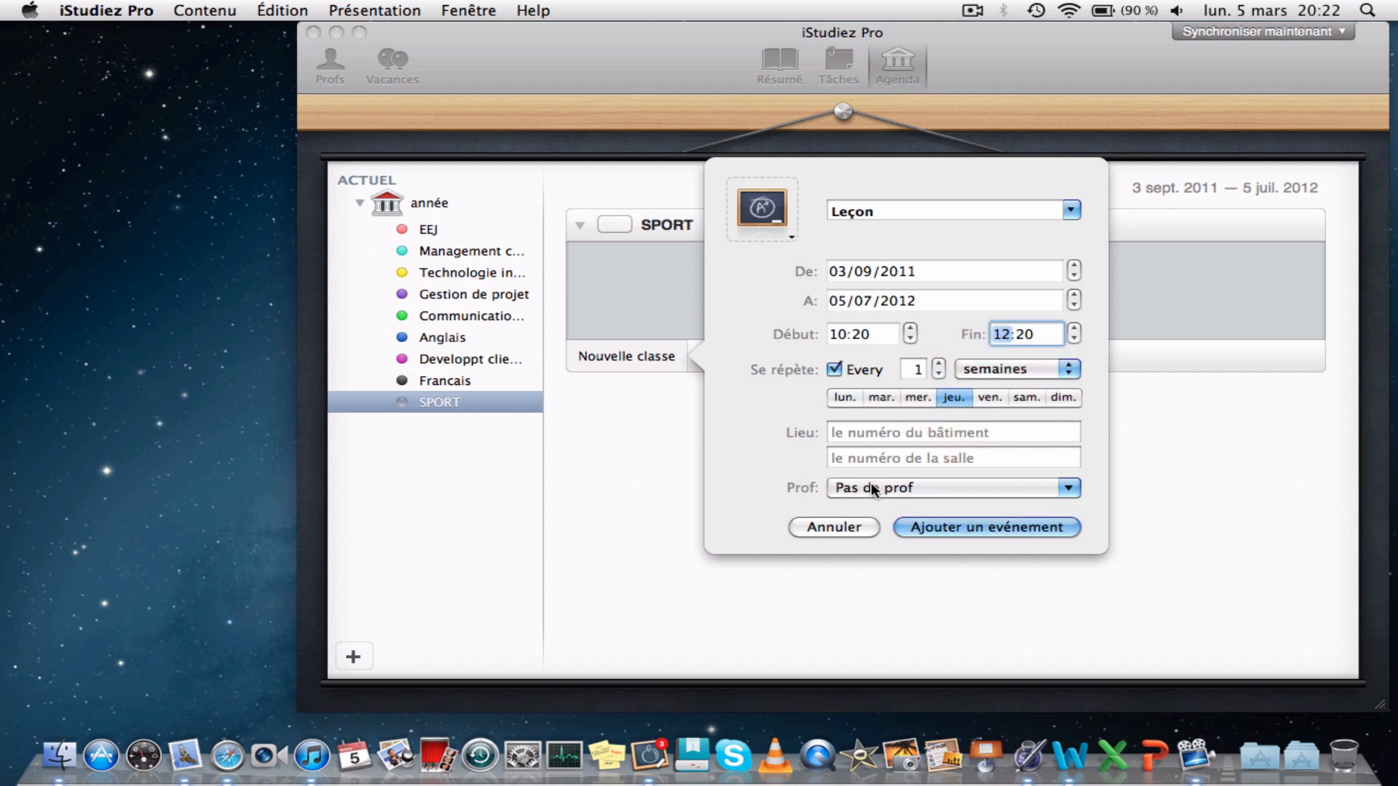
left_click(871, 485)
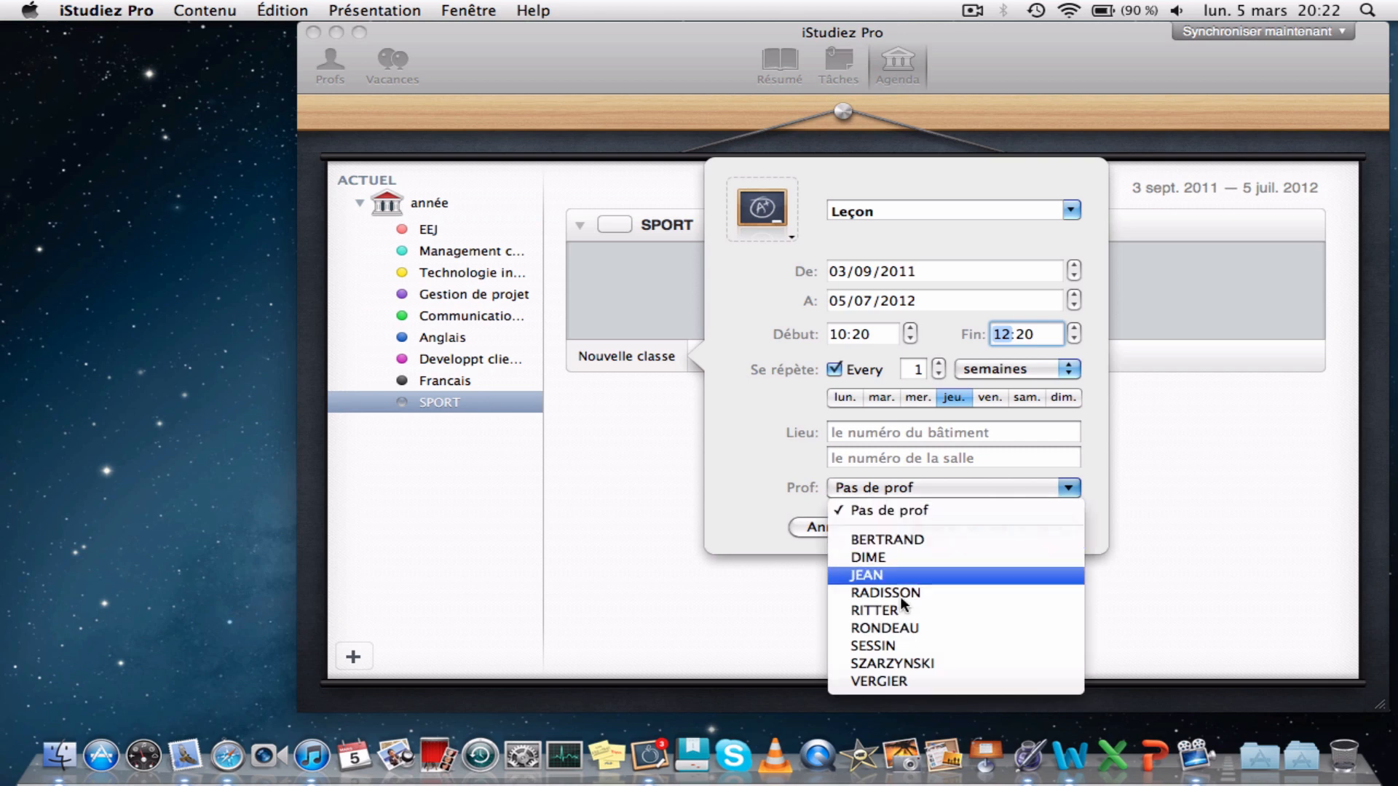
left_click(919, 650)
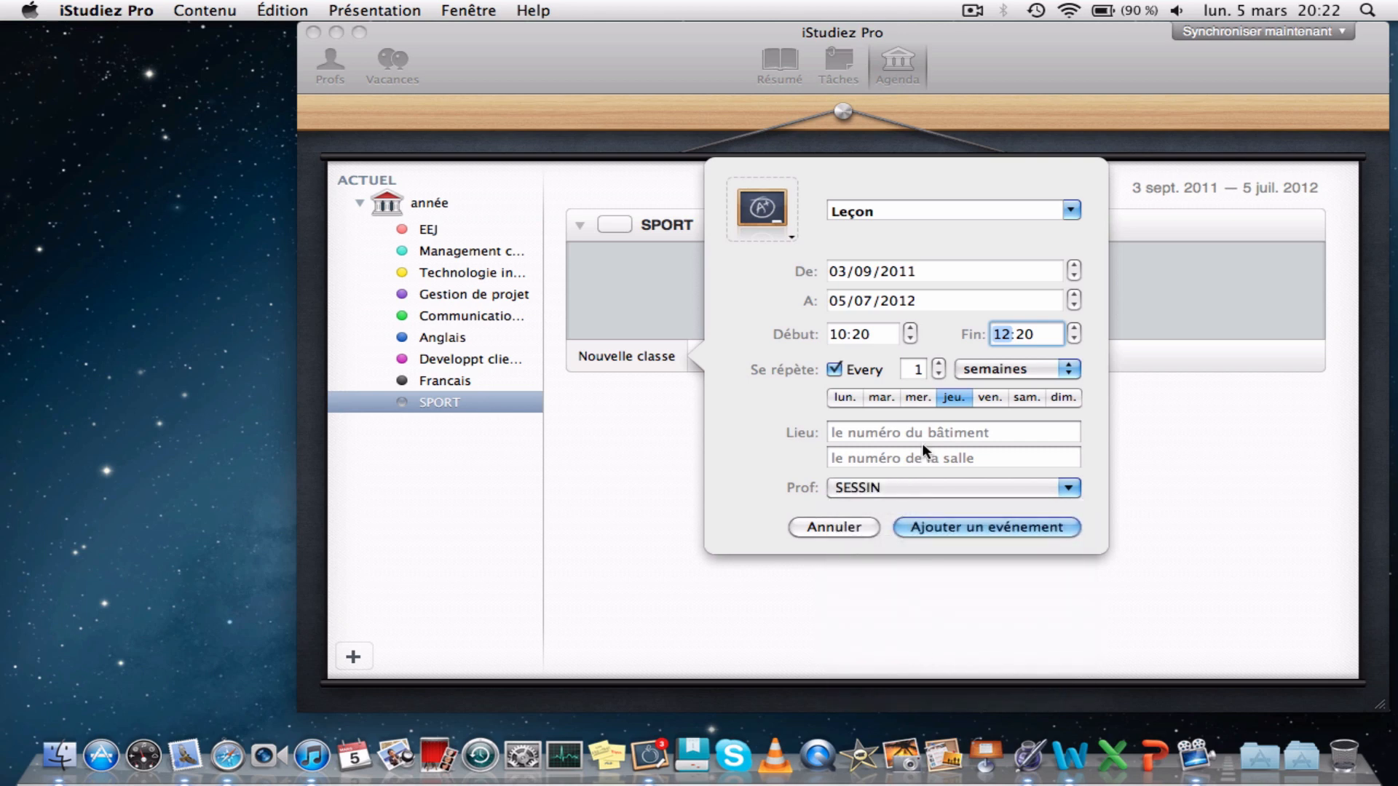
Set the class type to Pratiques and add the event to the SPORT course
left_click(1072, 209)
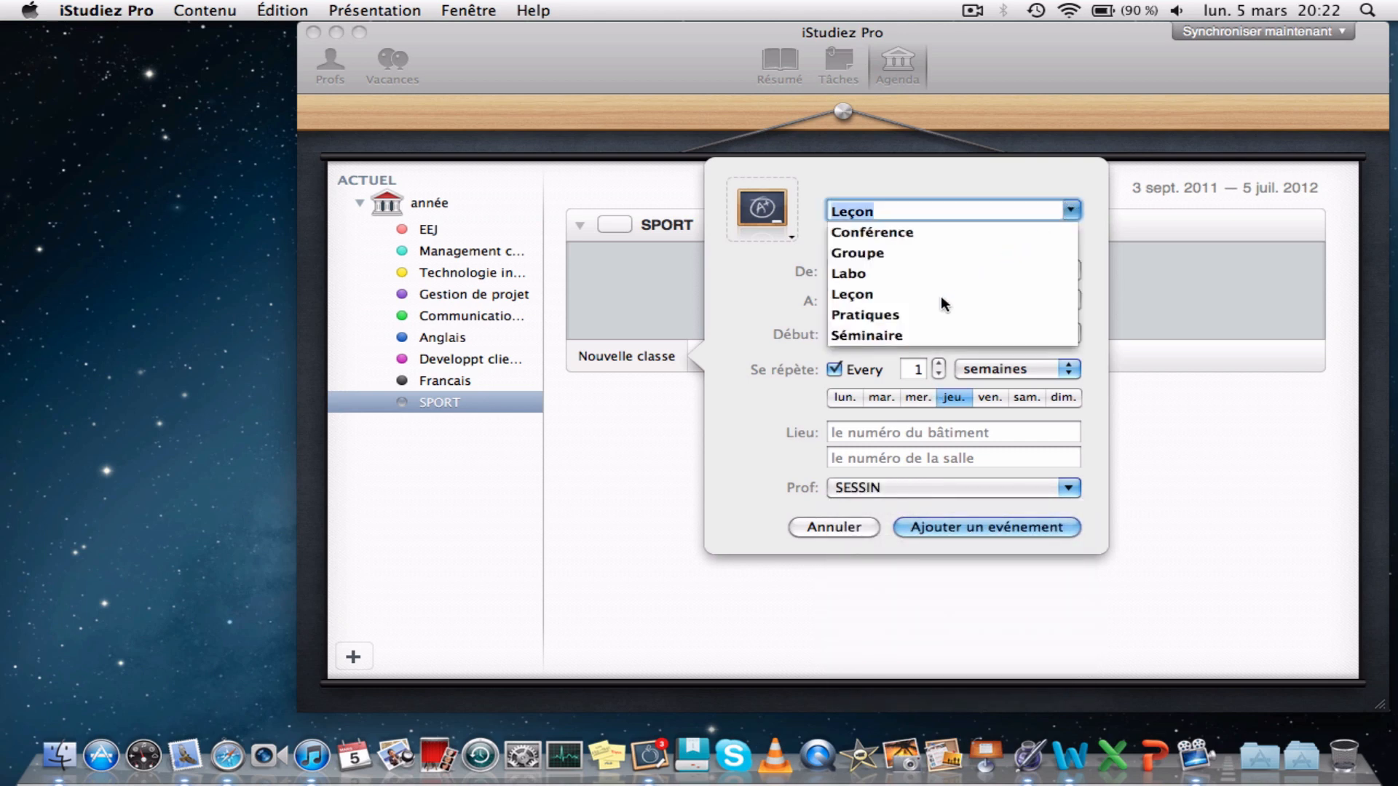
left_click(880, 316)
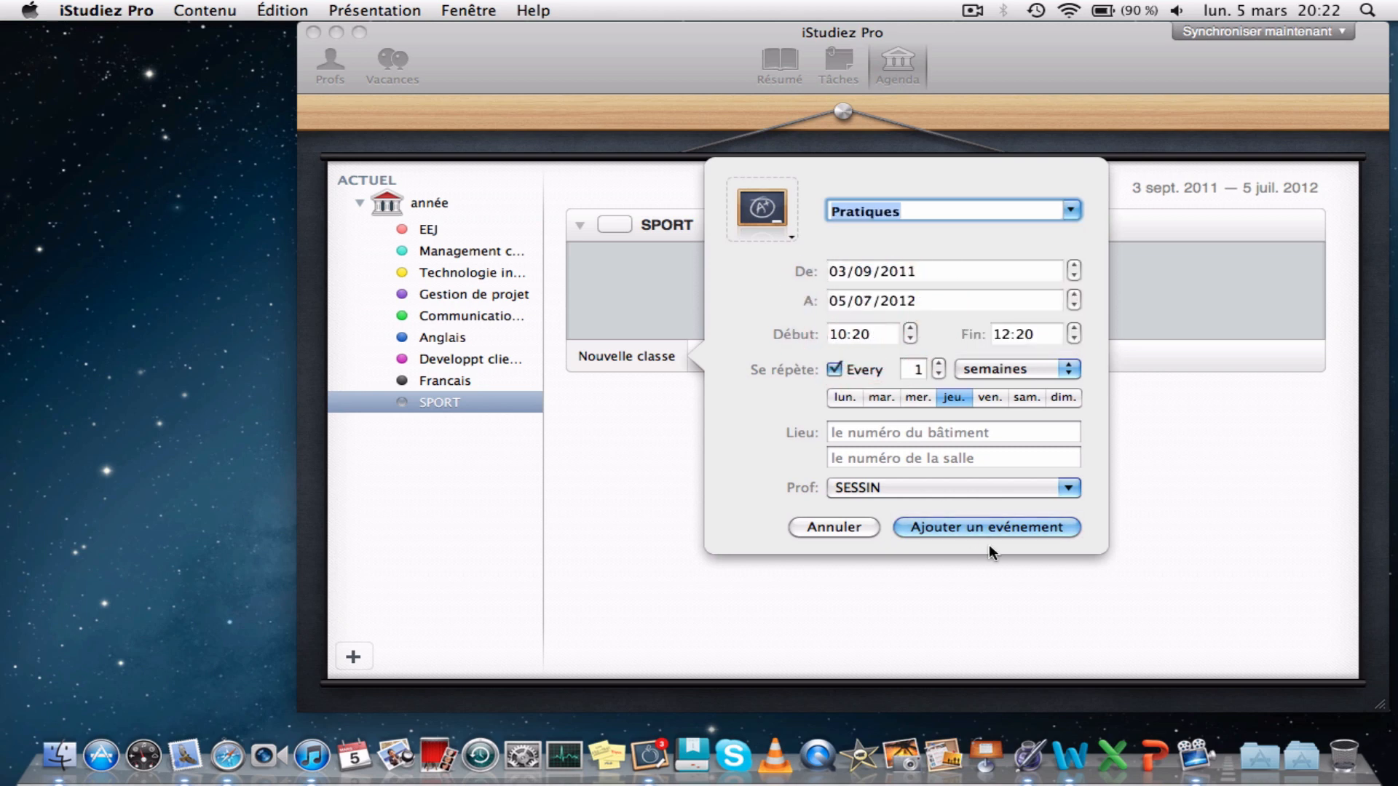
left_click(1006, 529)
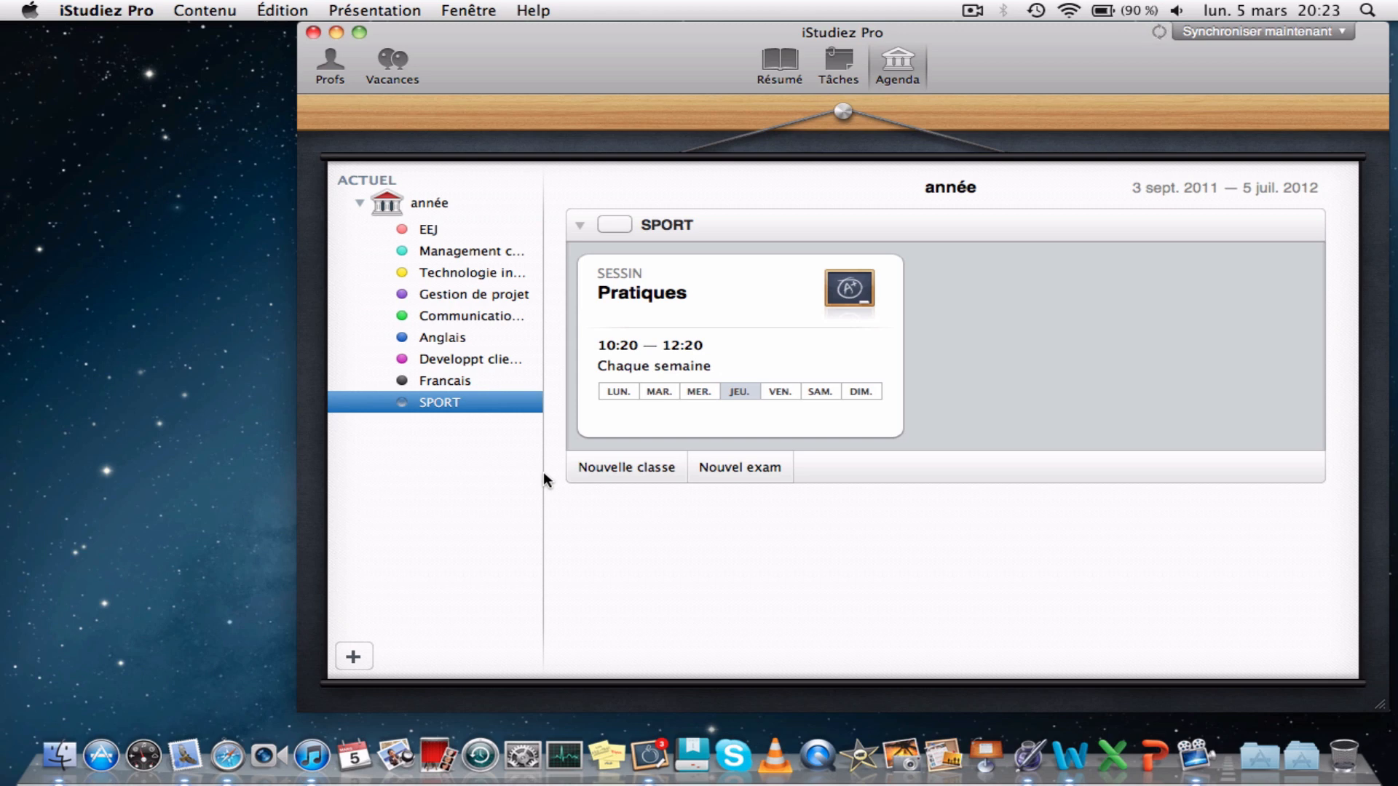
Look through the scheduled classes of the other courses in the année semester, then return to SPORT
key("Up")
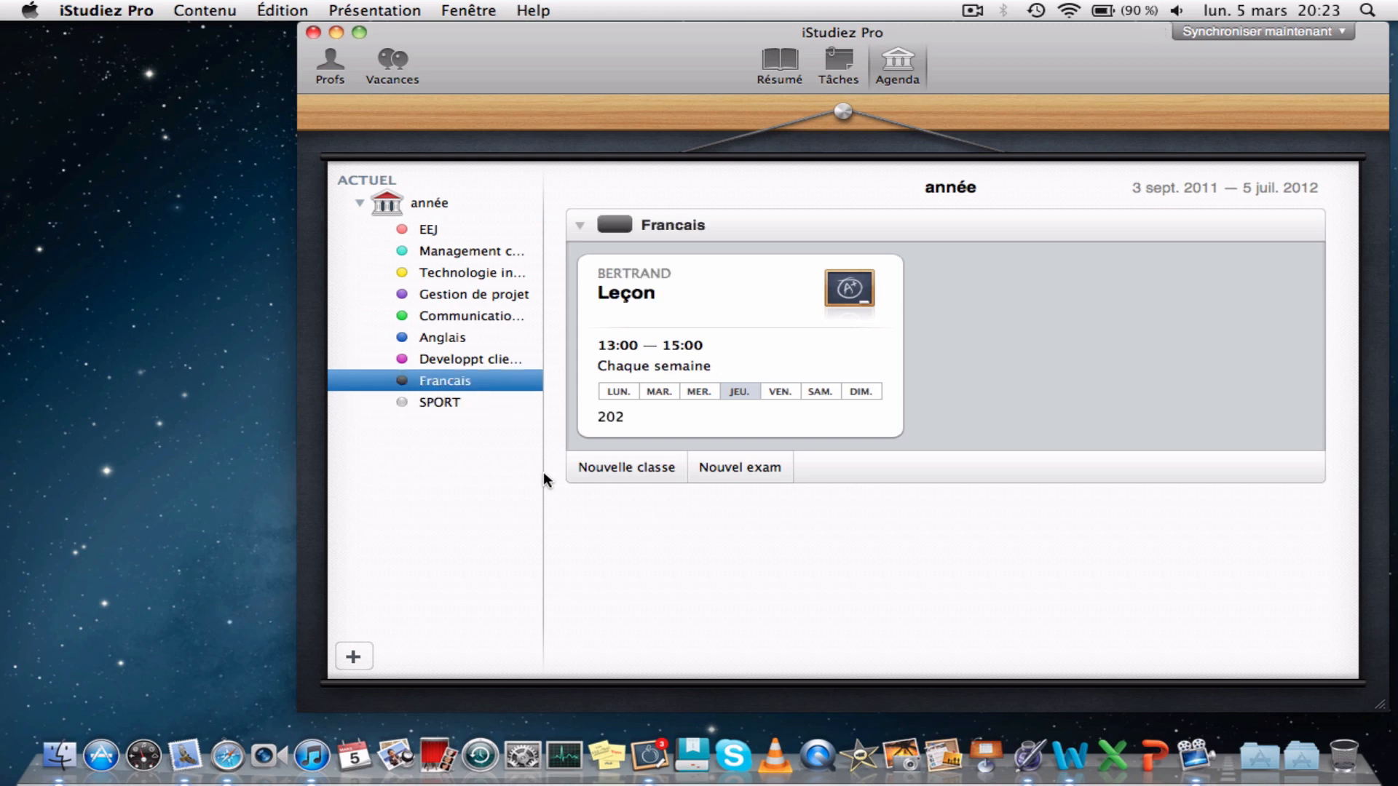
key("Up")
key("Up")
key("Up")
key("Up")
key("Up")
key("Up")
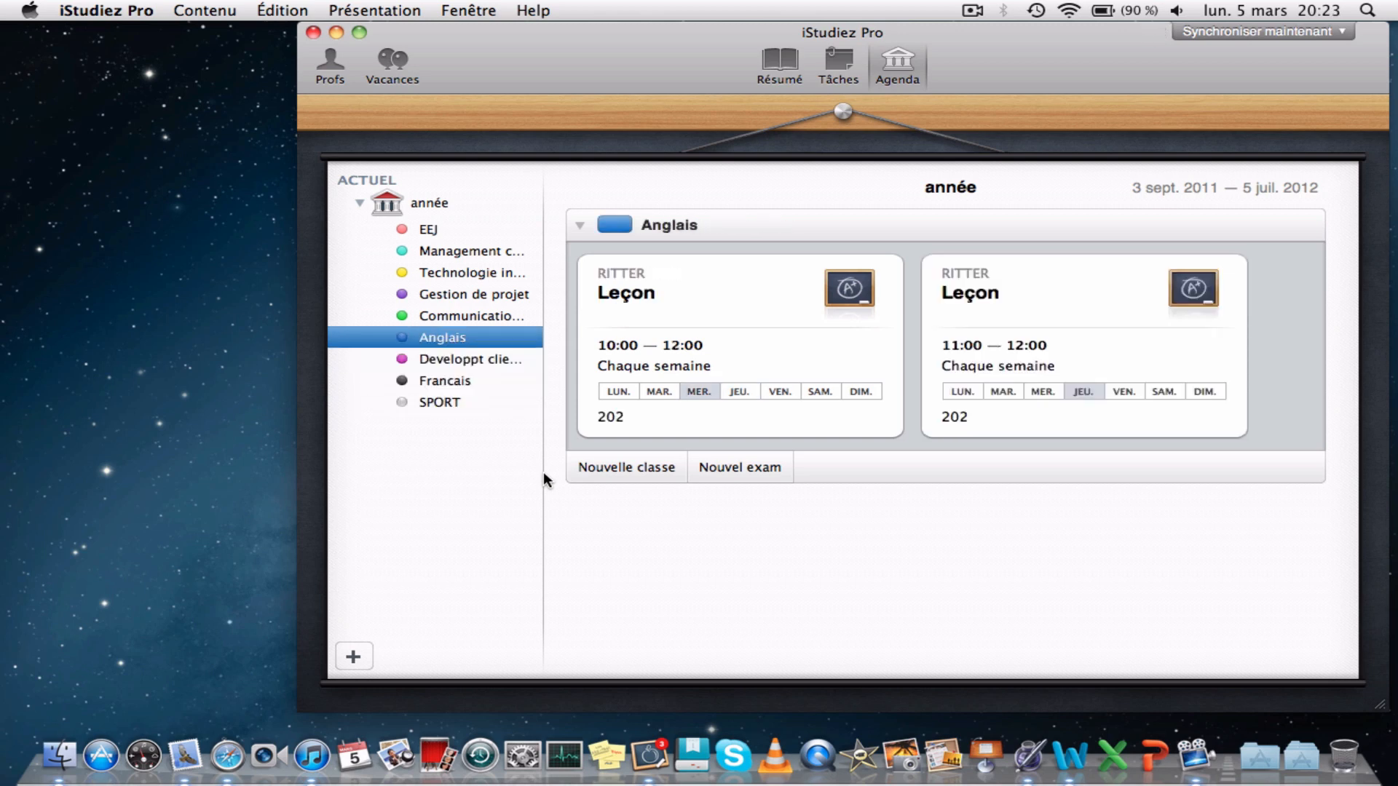
key("Up")
key("Down")
key("Down")
key("Down")
key("Down")
key("Down")
key("Down")
key("Down")
key("Down")
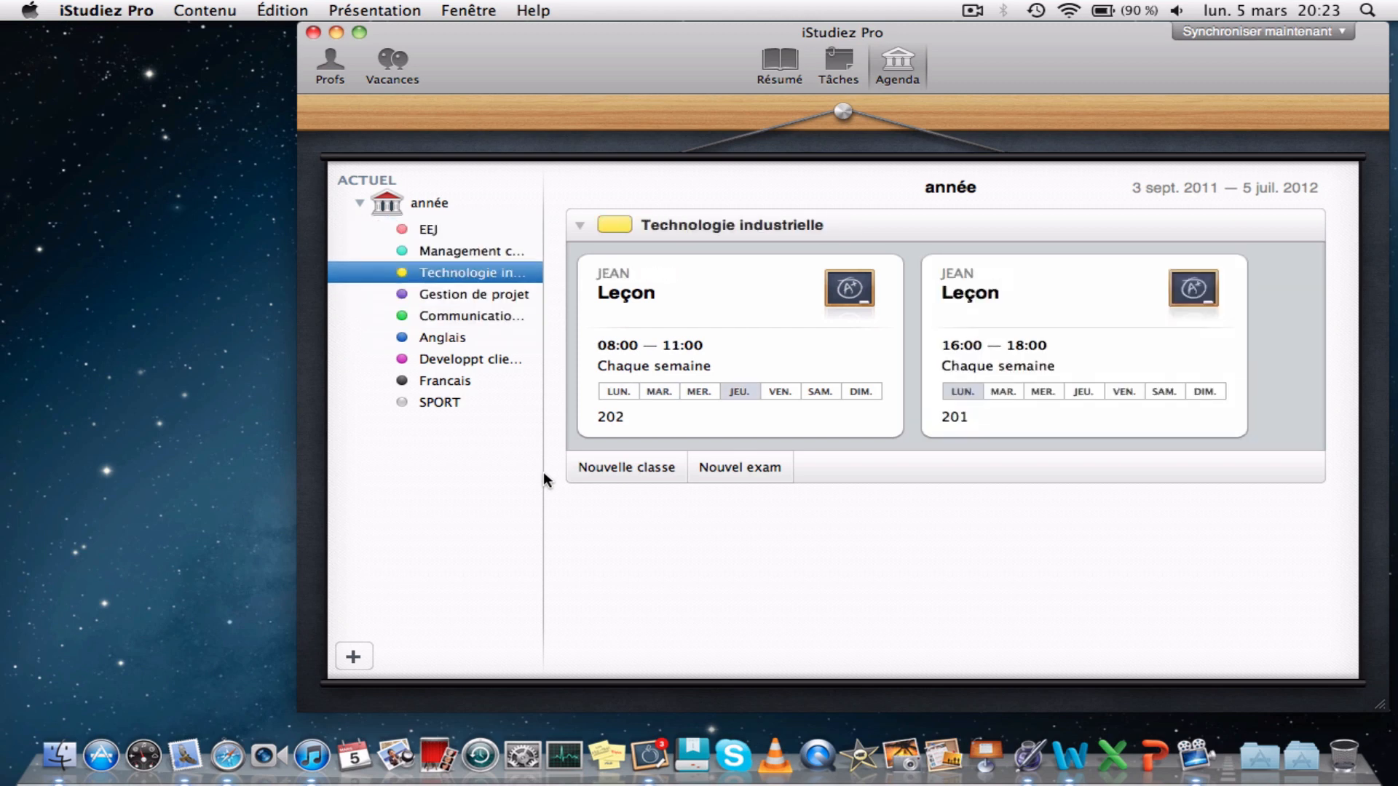
Set the SPORT course's colour to dark orange
left_click(618, 227)
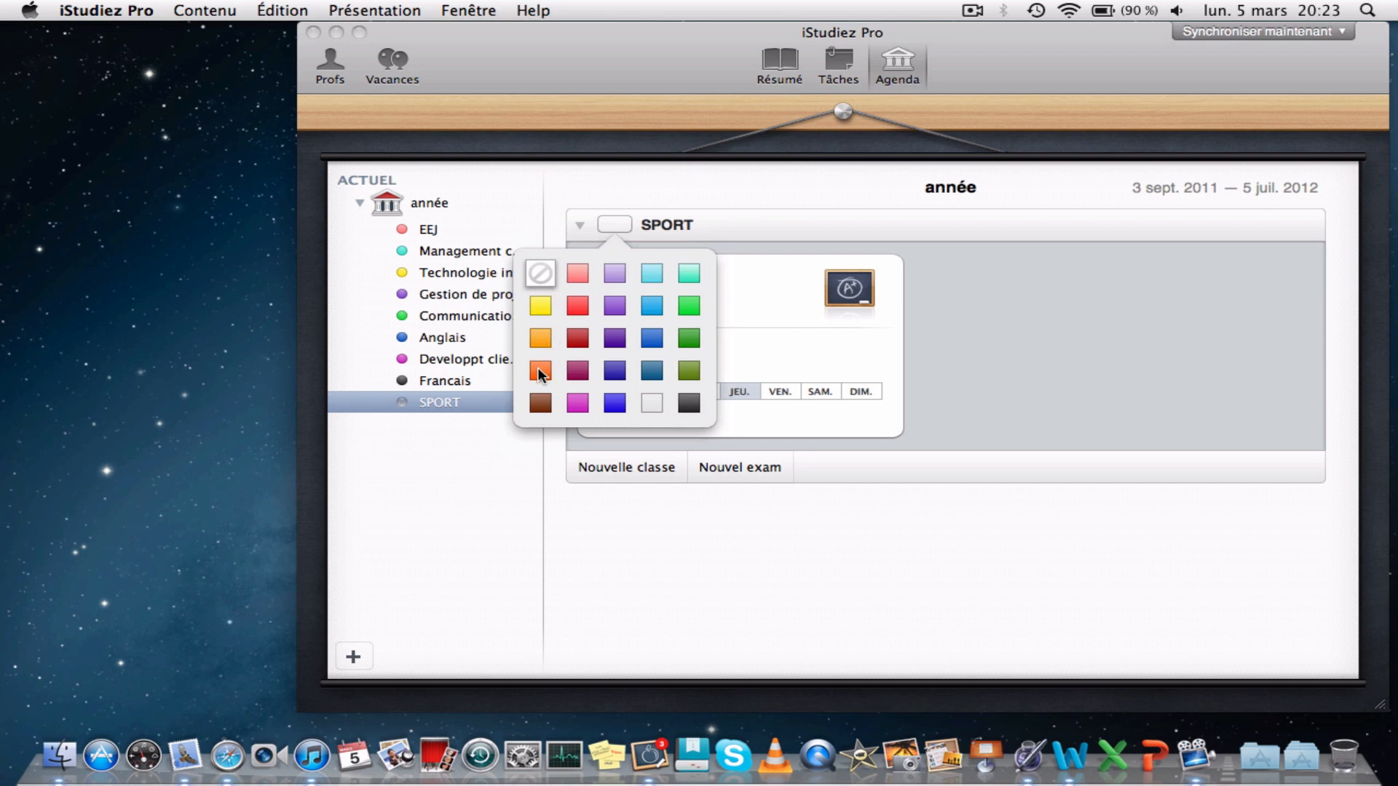
left_click(539, 371)
left_click(496, 496)
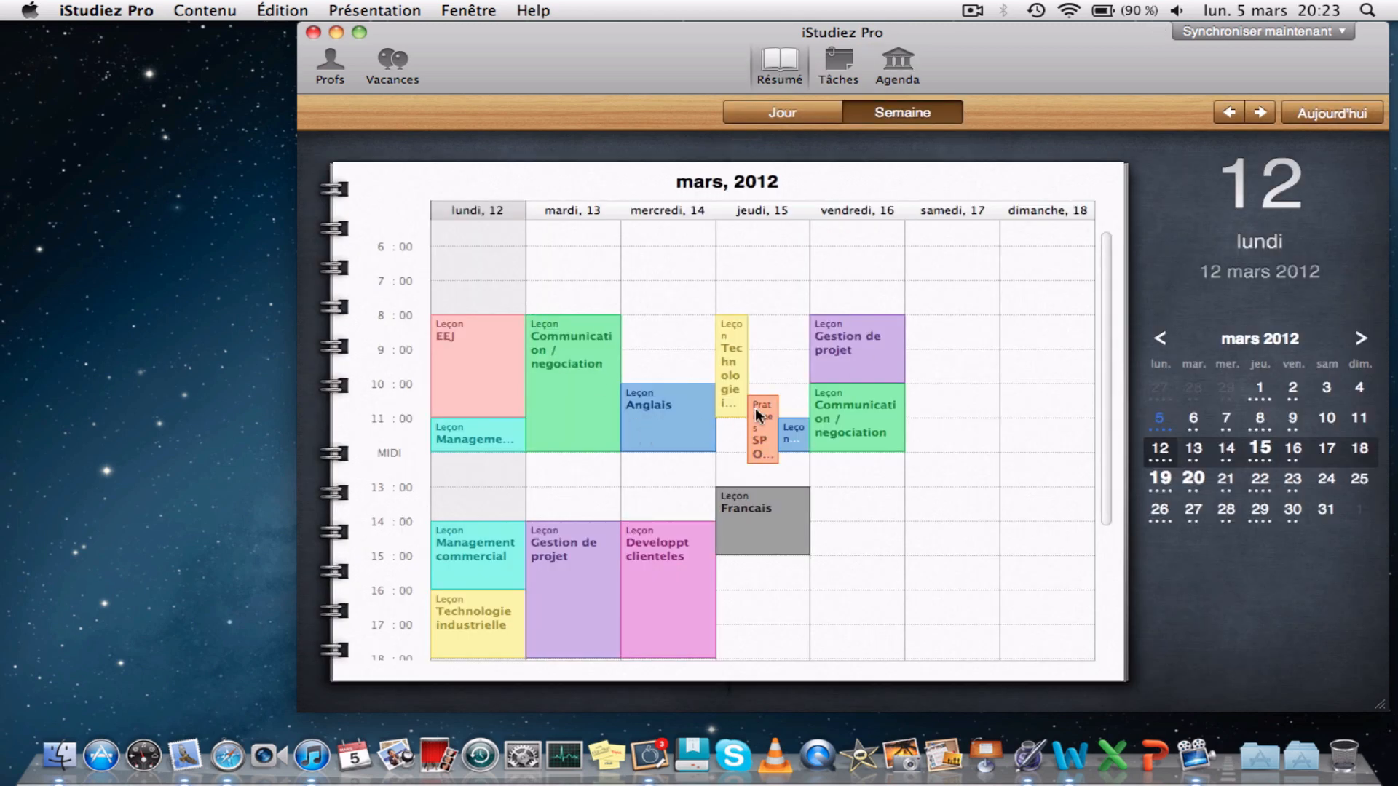
Check the SPORT class in the agenda and the weekly timetable, and view the day schedules for 14 and 15 March 2012
left_click(915, 72)
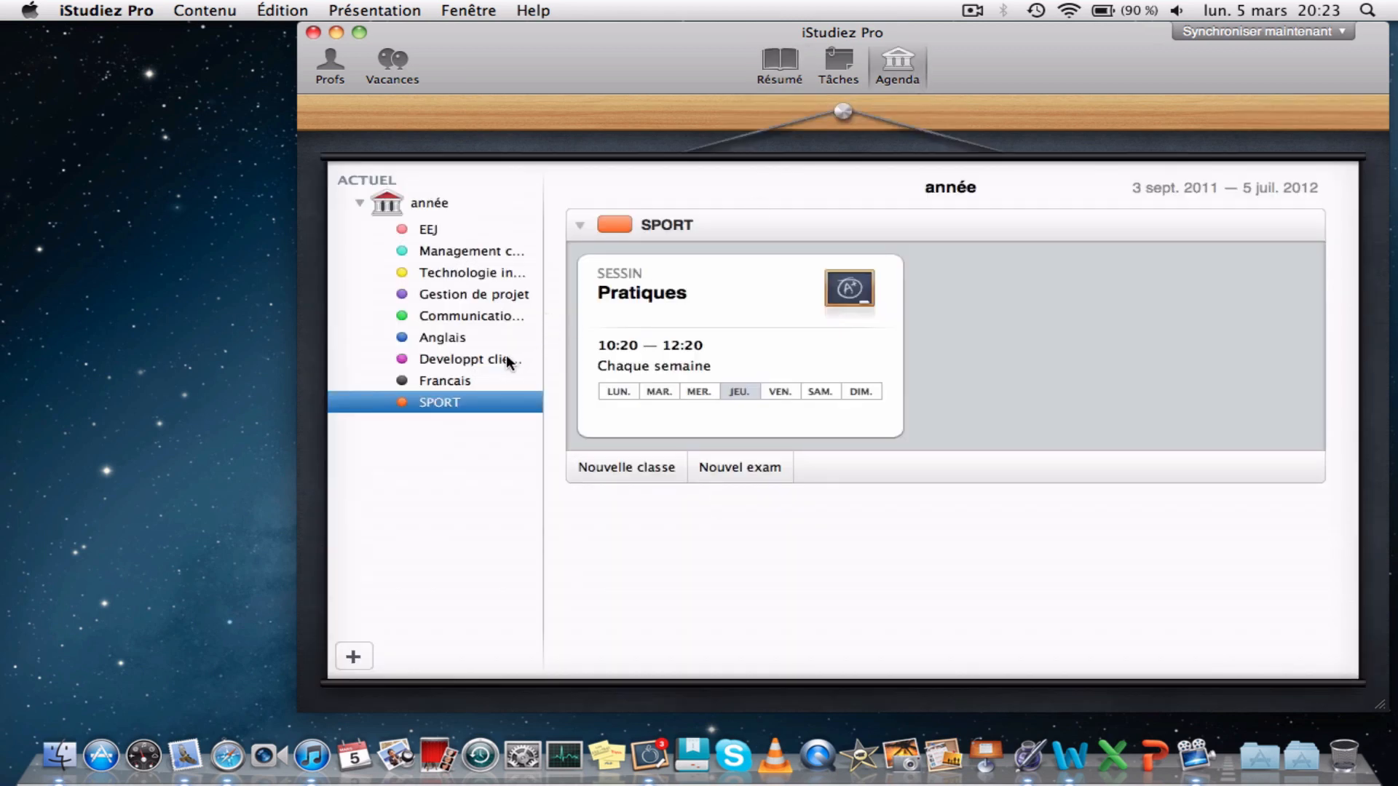
left_click(784, 64)
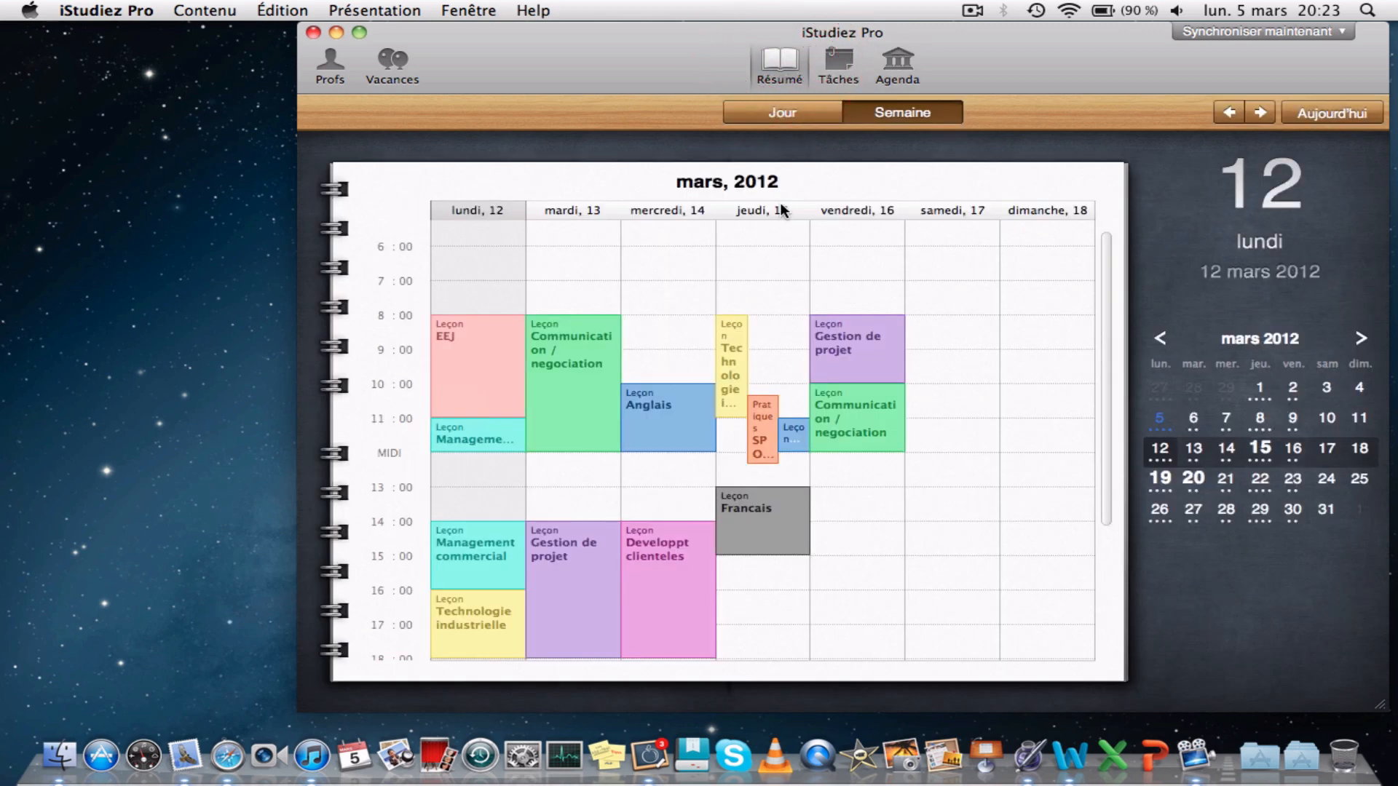
left_click(766, 413)
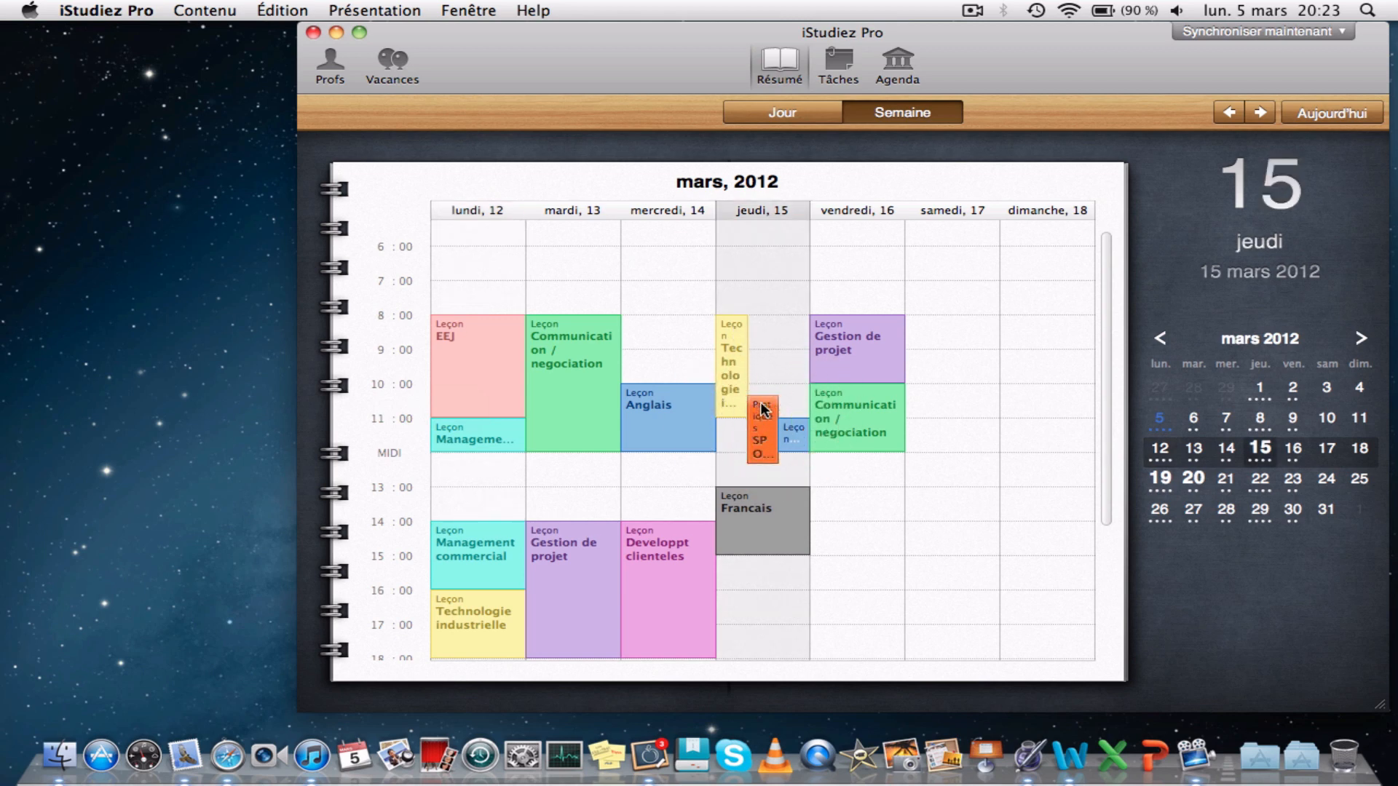
left_click(825, 118)
left_click(878, 115)
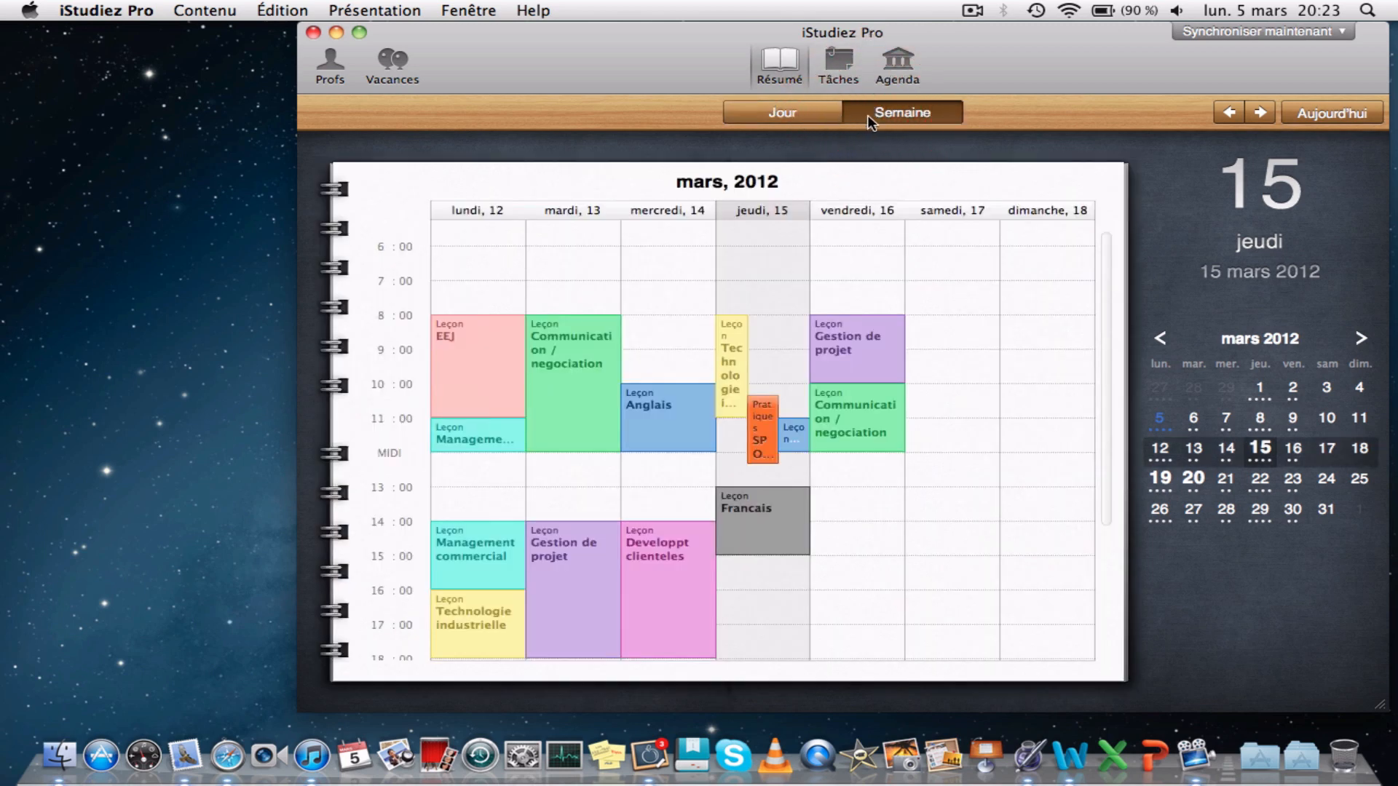
left_click(793, 111)
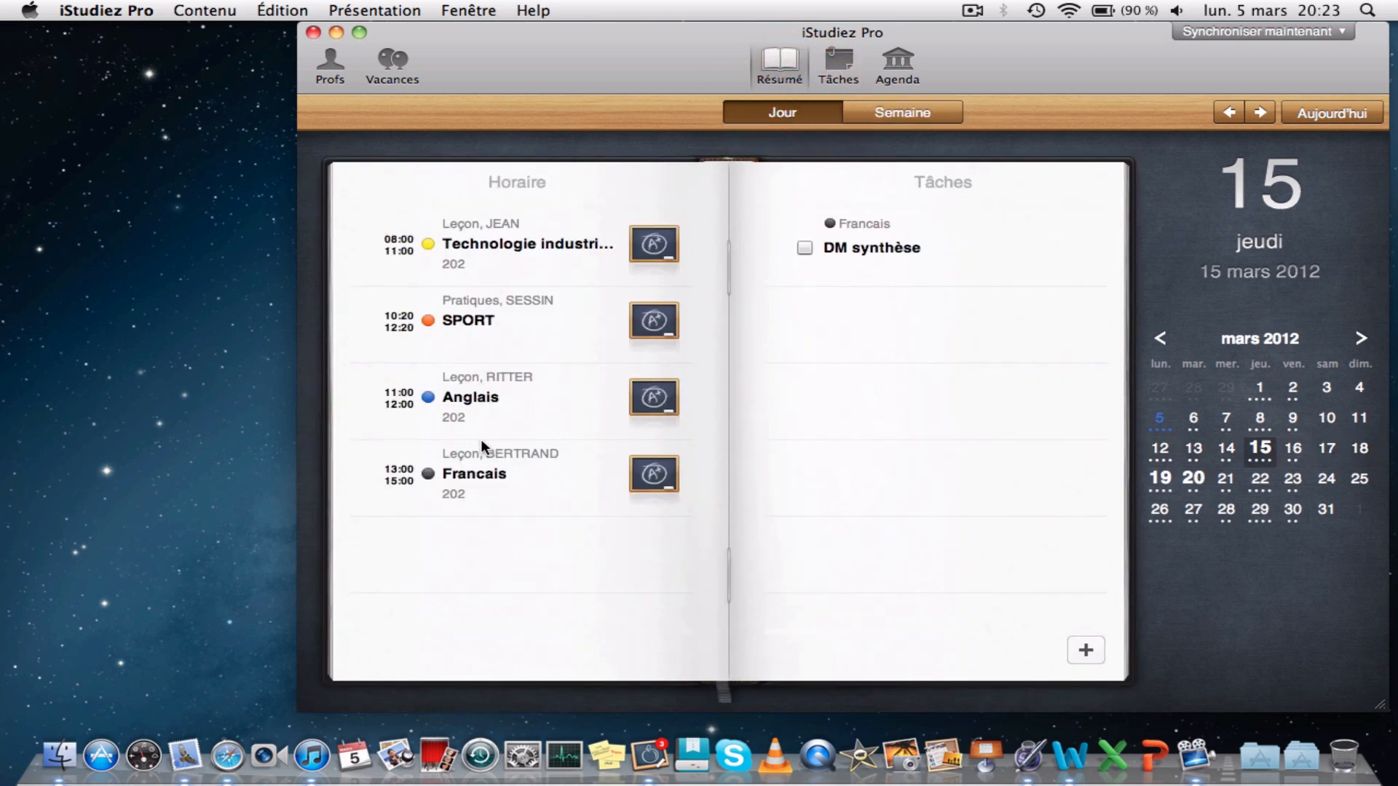
left_click(887, 121)
left_click(652, 212)
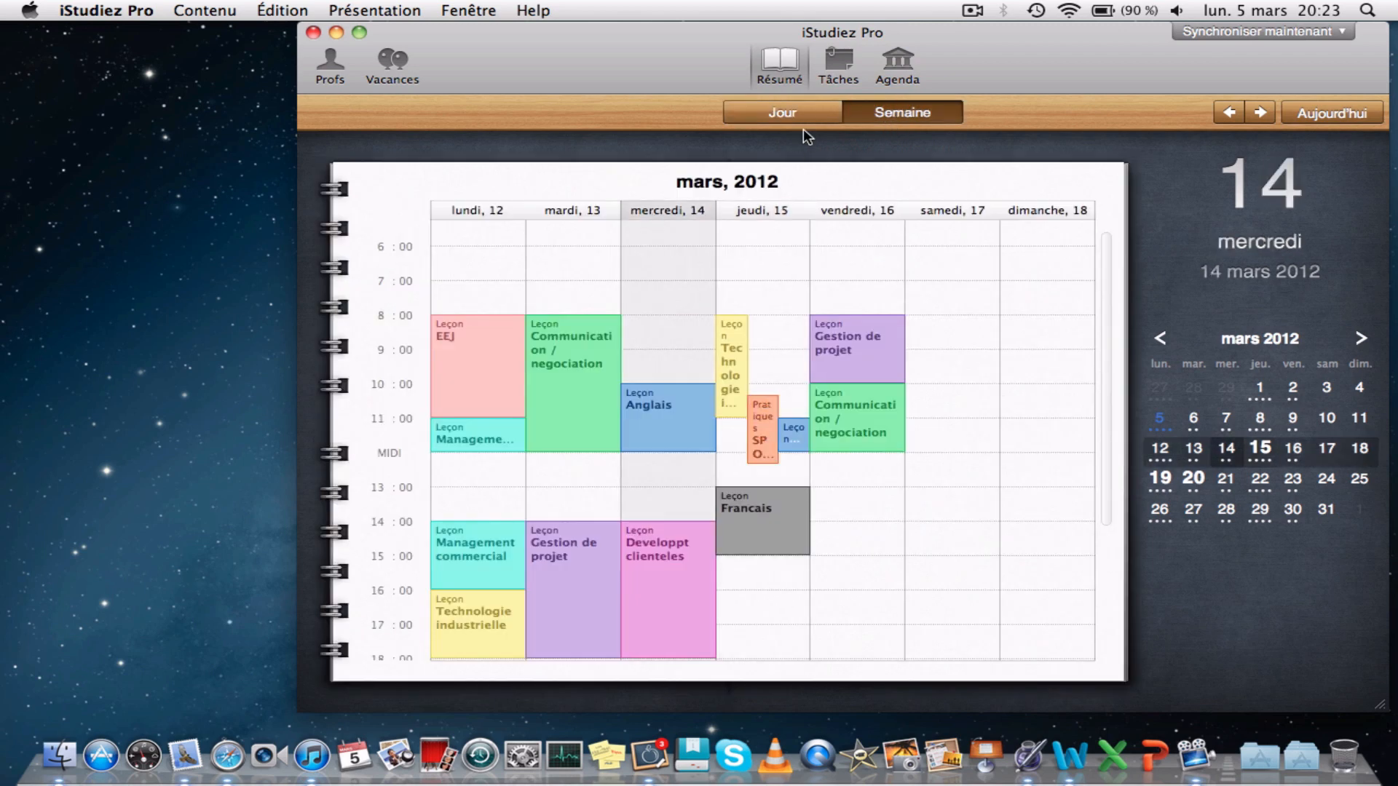
left_click(804, 120)
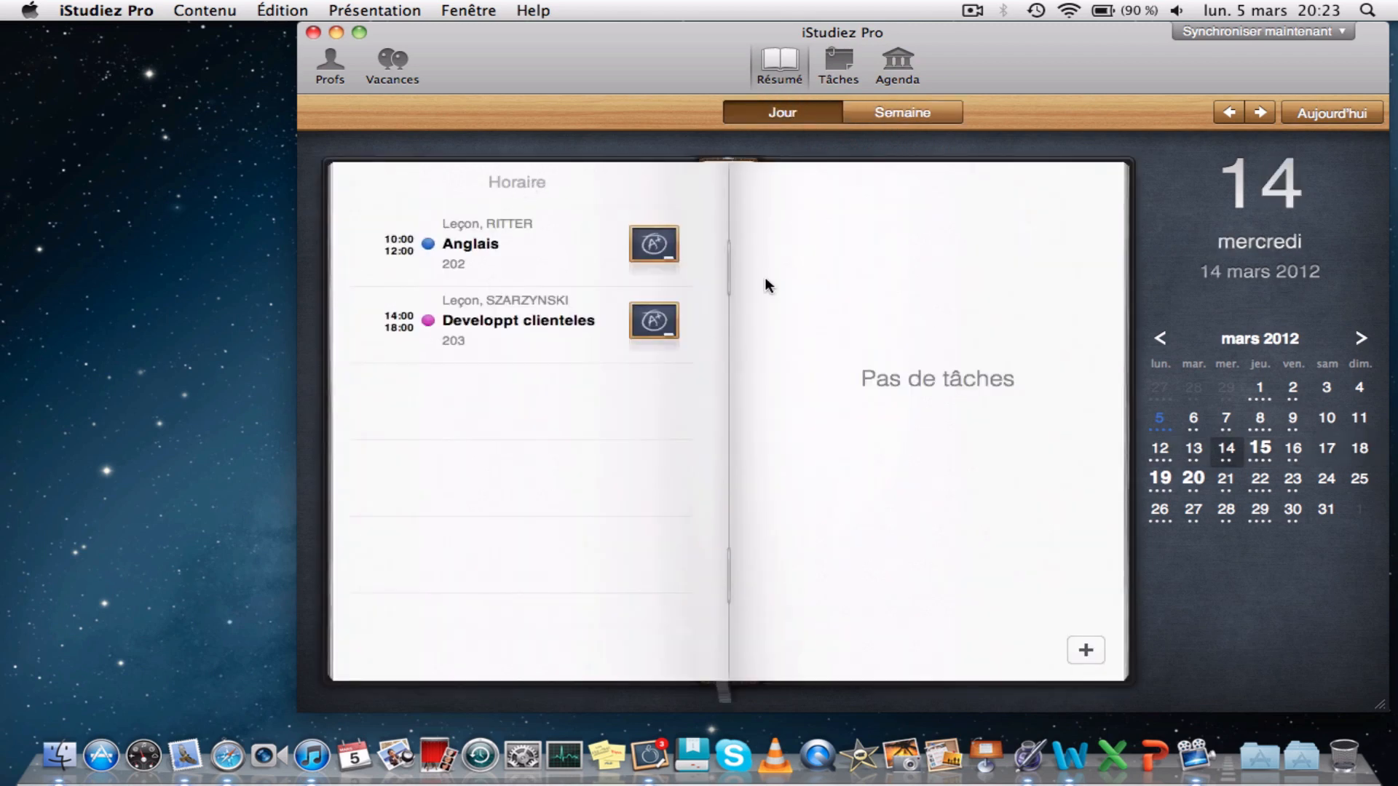
left_click(911, 112)
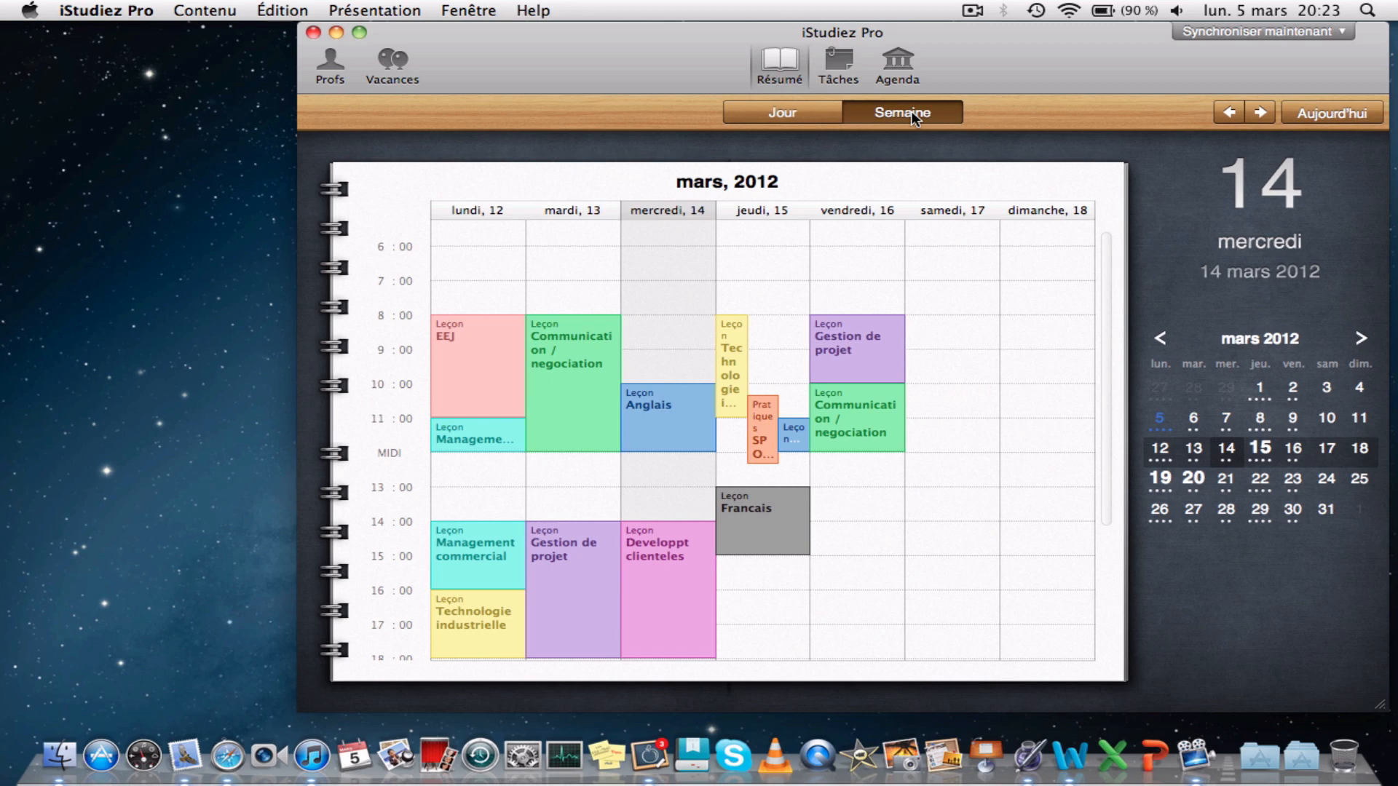
left_click(770, 208)
left_click(814, 106)
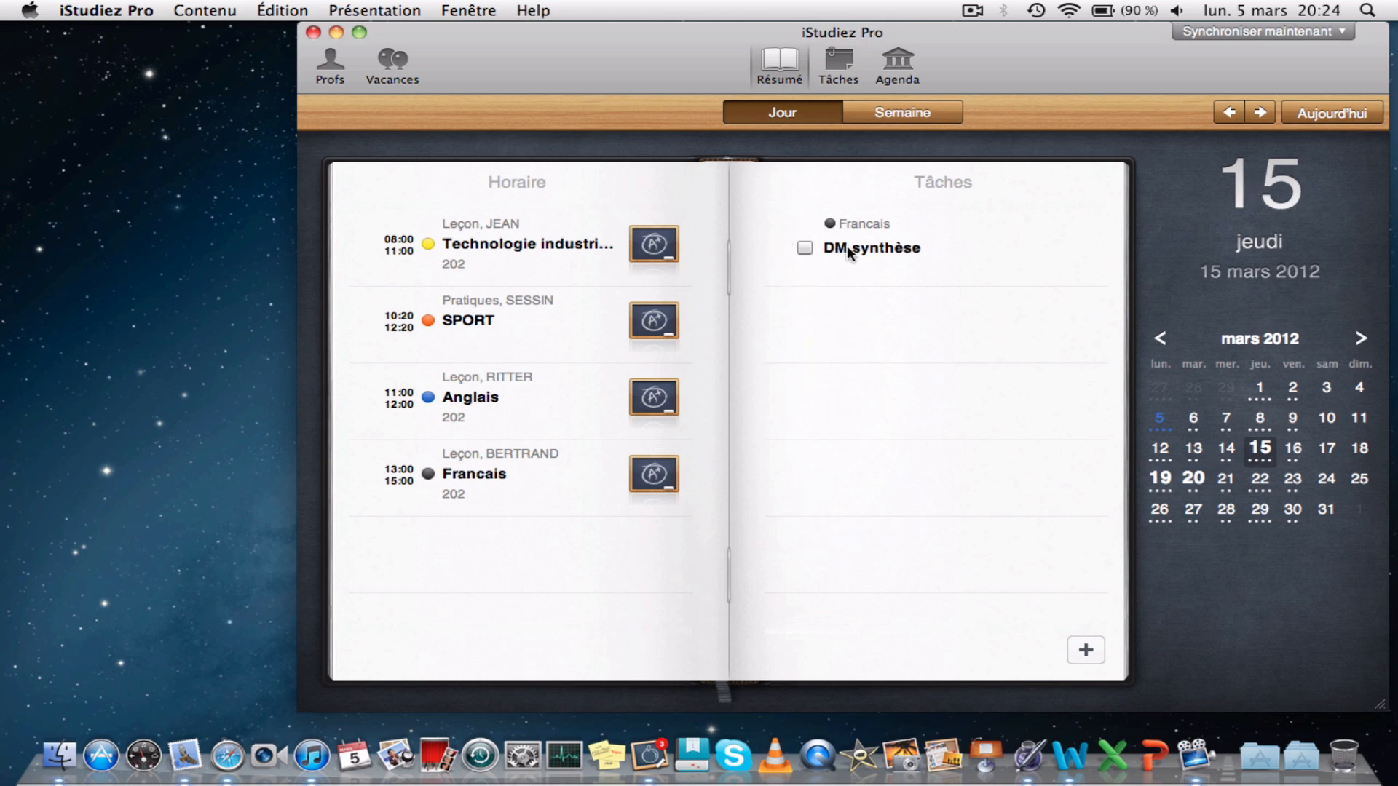
Add a new task titled "amenner chaussure sport" with a due date of 15/03/2012
left_click(857, 103)
left_click(826, 51)
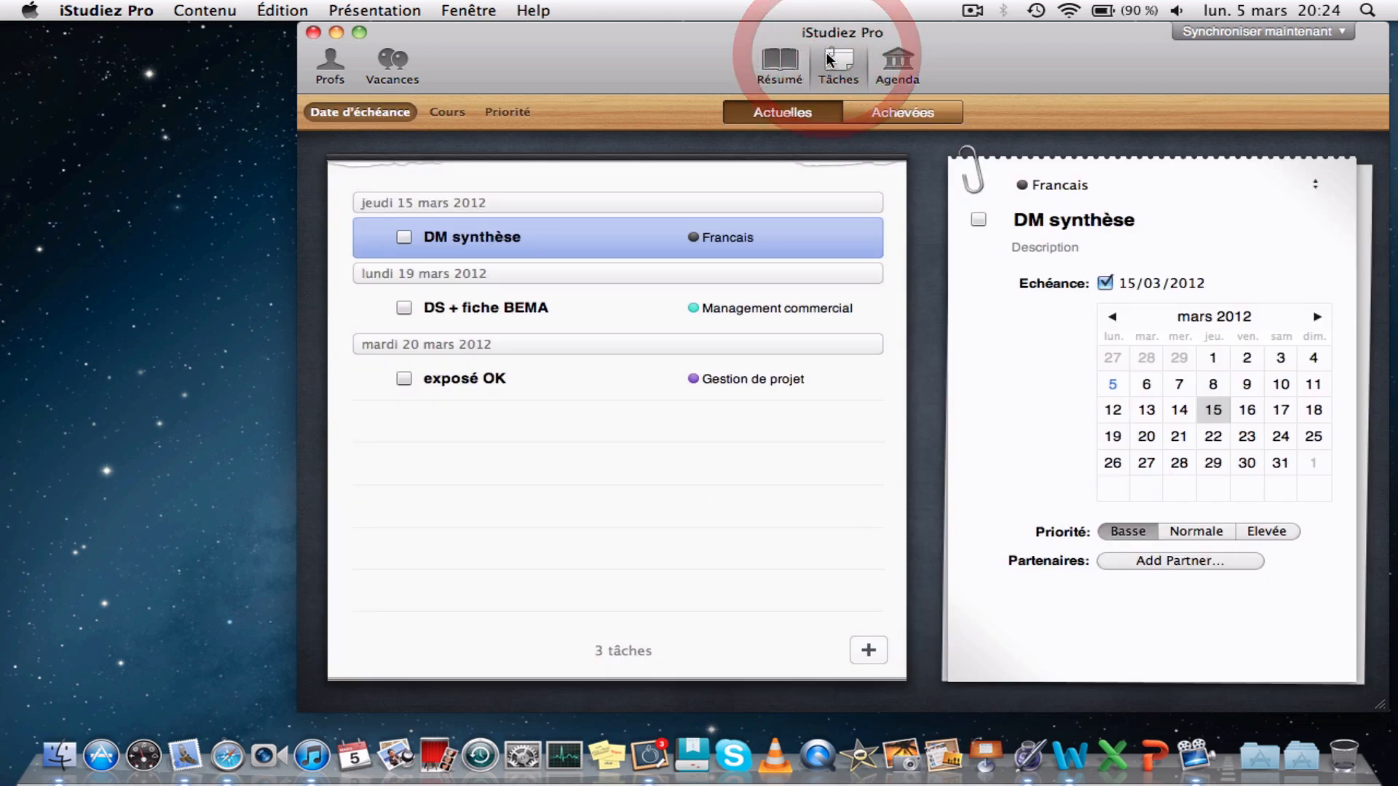
left_click(658, 476)
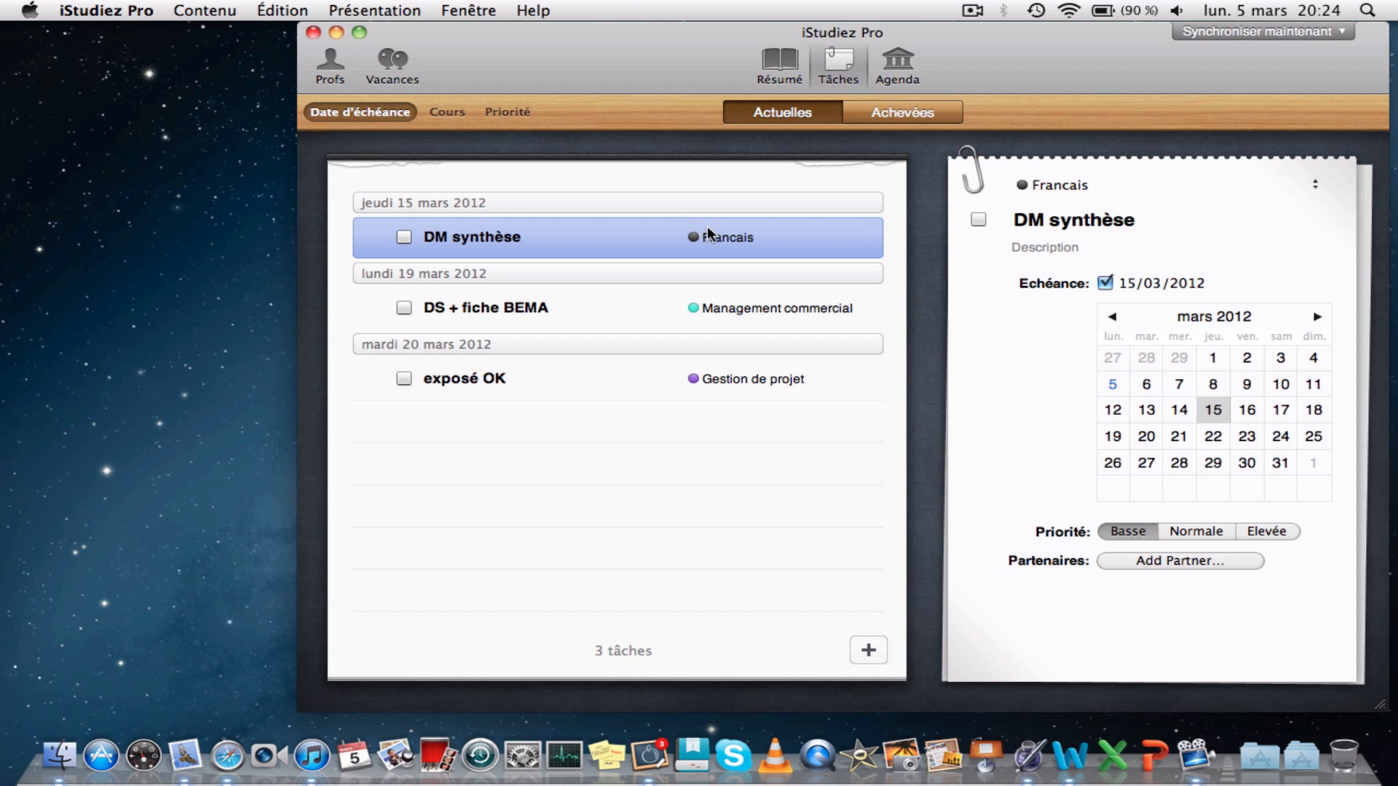
left_click(869, 650)
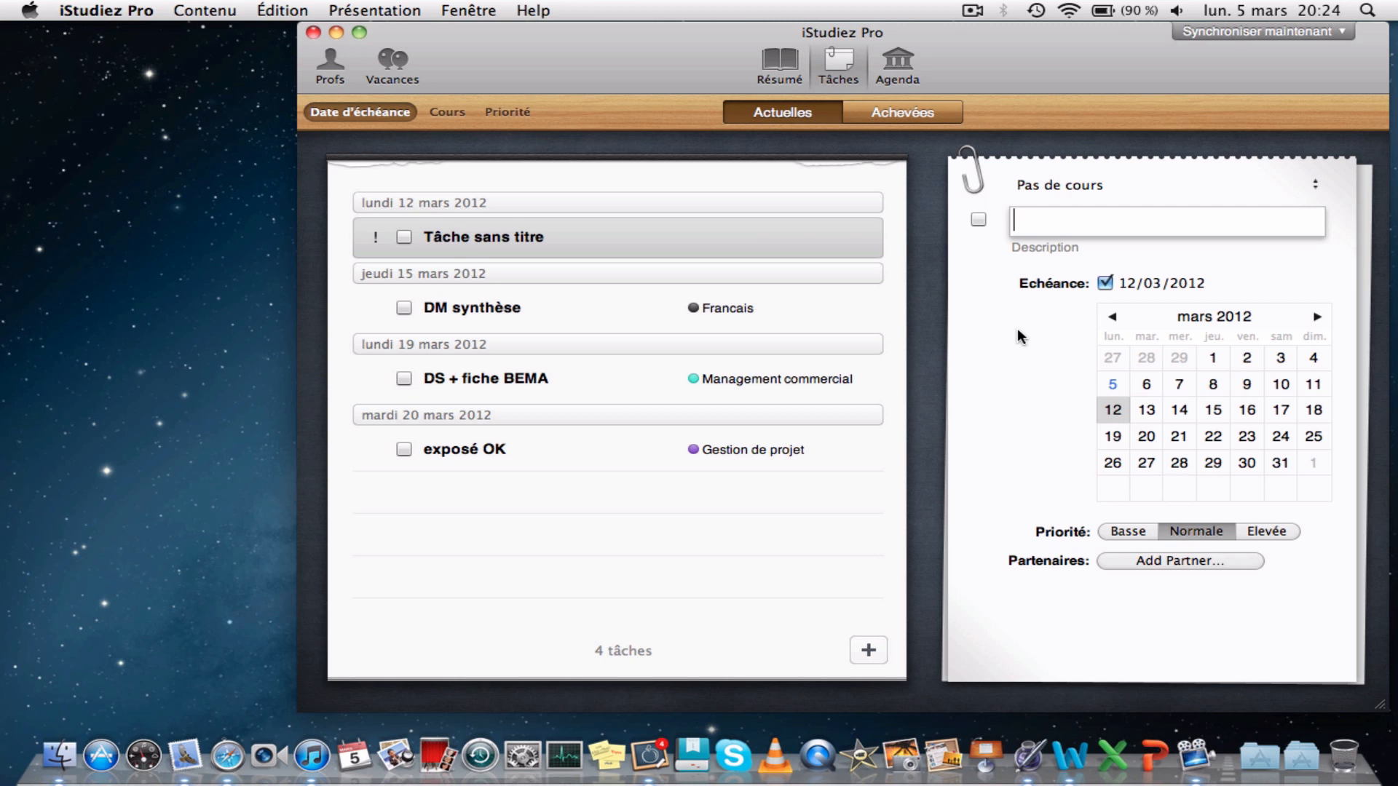
type("amenner cho")
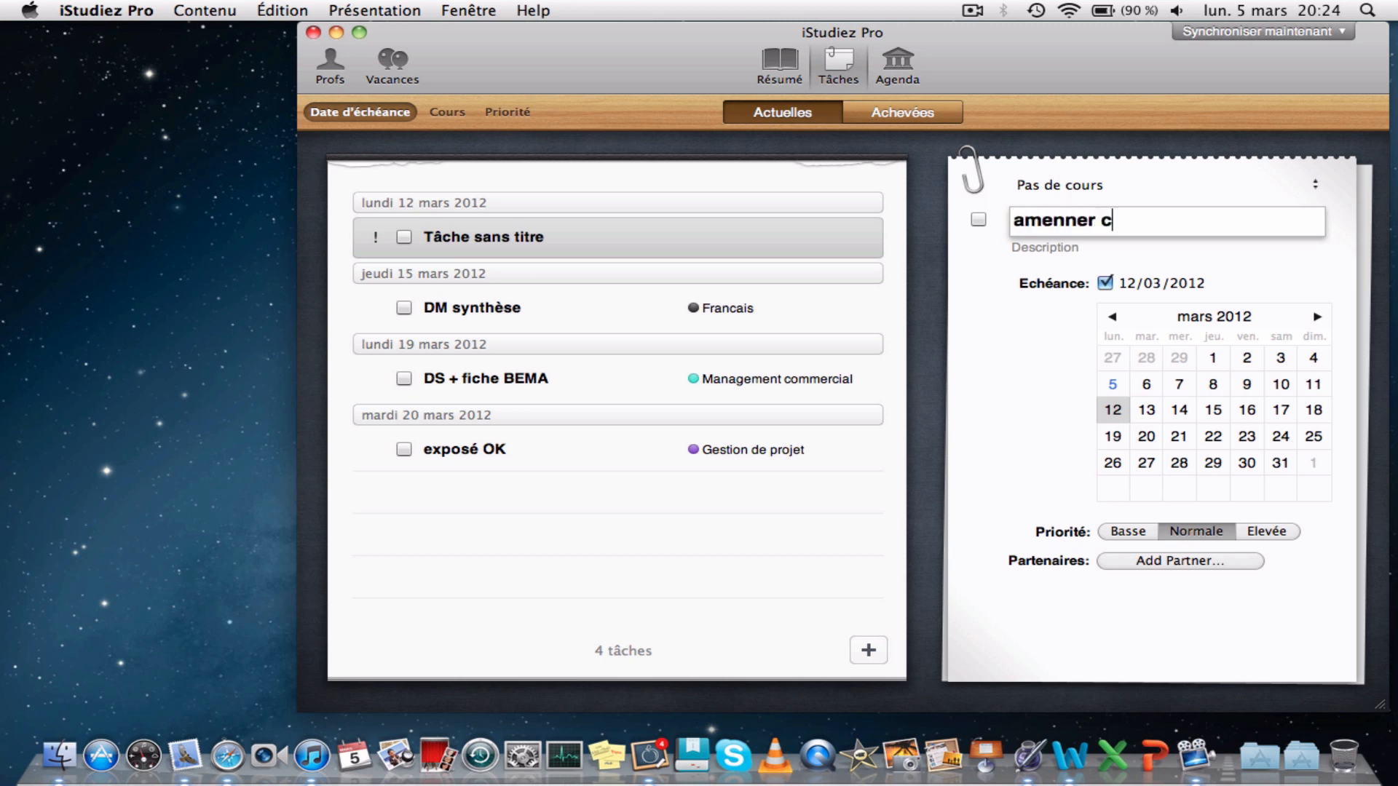
key("BackSpace")
type("aussure")
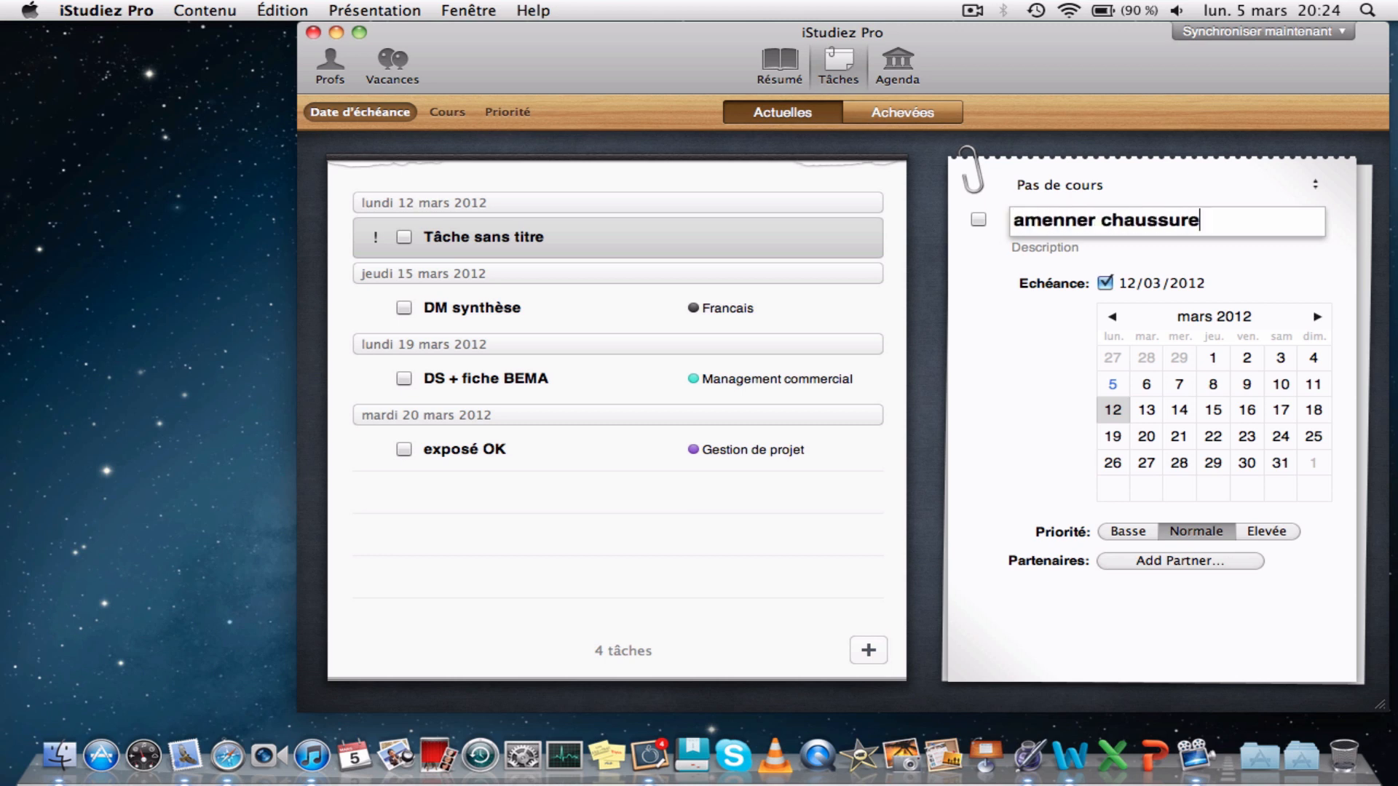
type(" sport")
left_click(1212, 409)
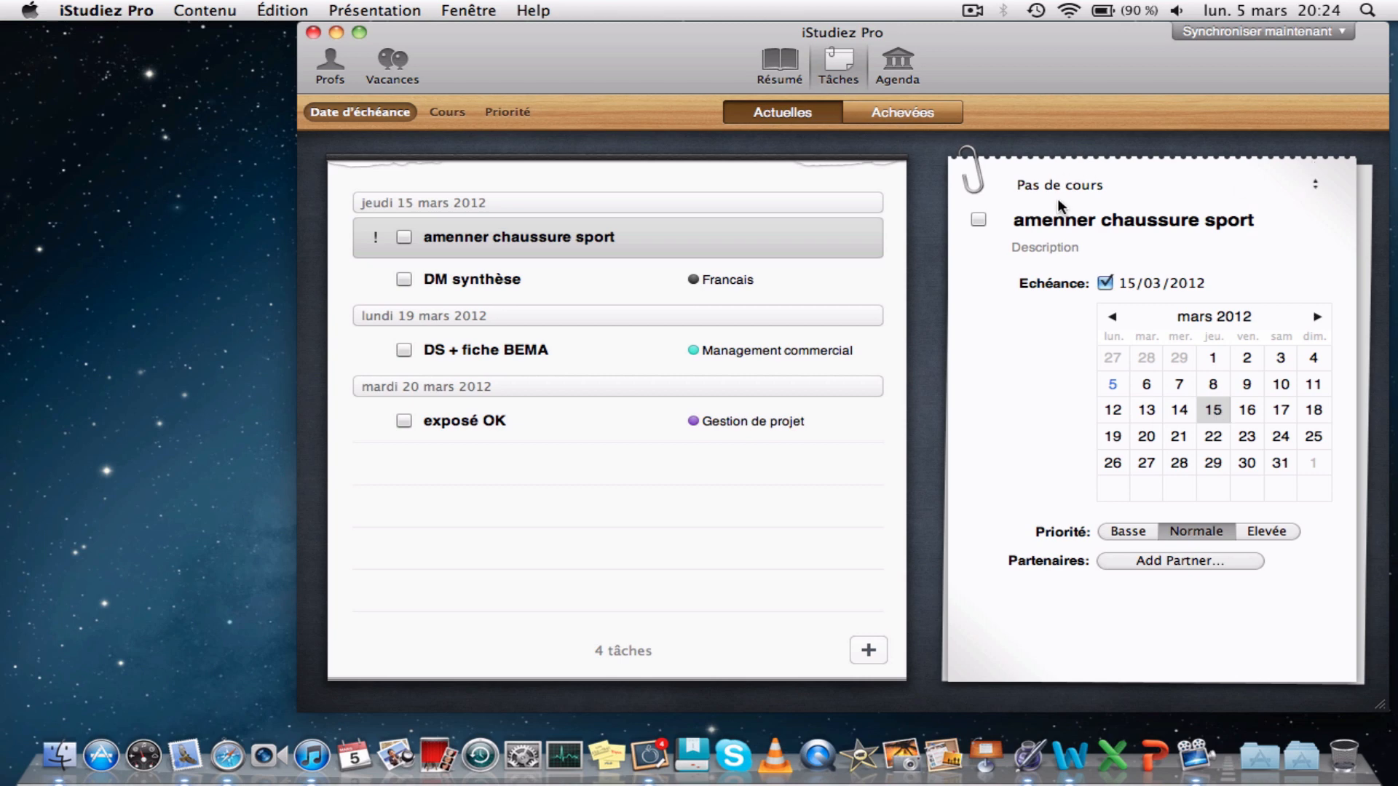
Link the "amenner chaussure sport" task to the SPORT course, try the different priority levels and leave it at Basse
left_click(1311, 185)
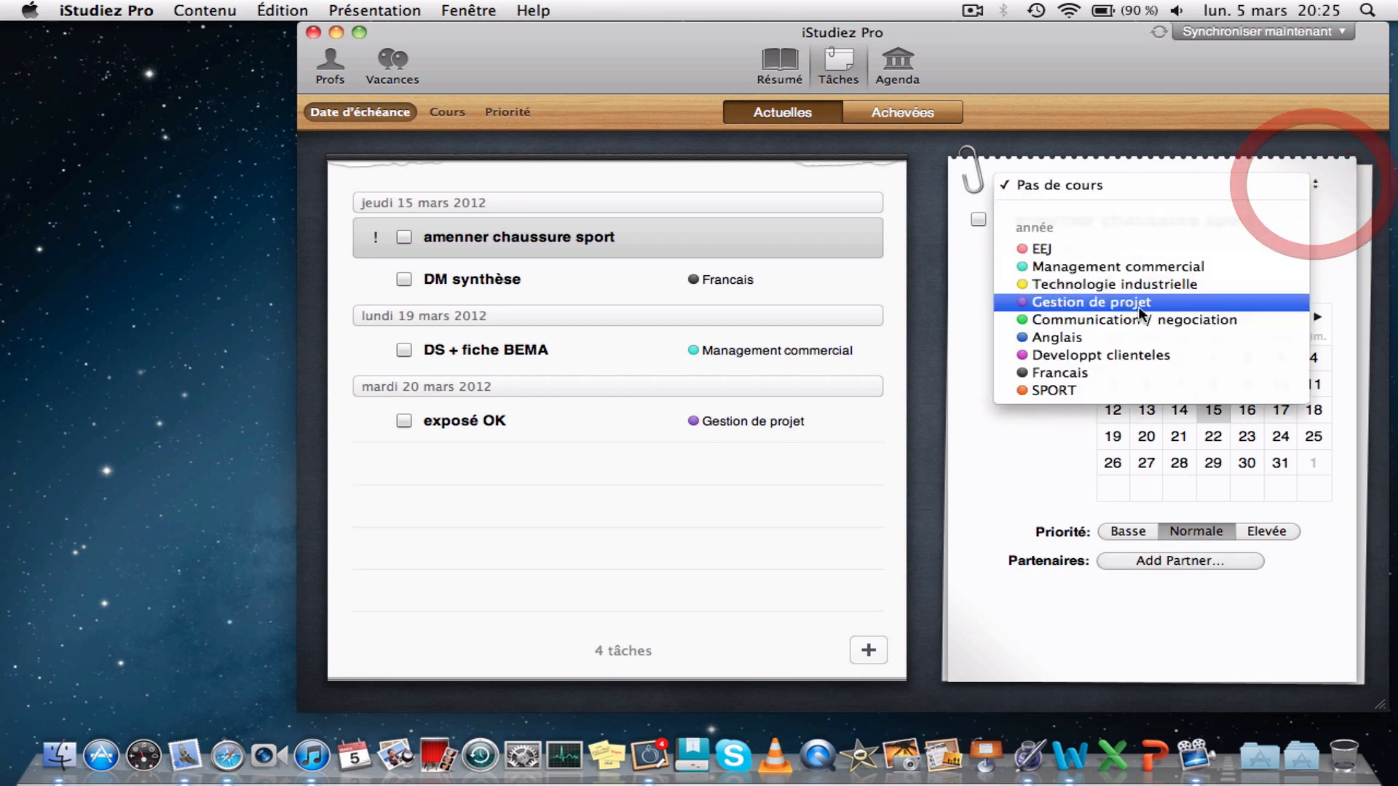
left_click(1087, 391)
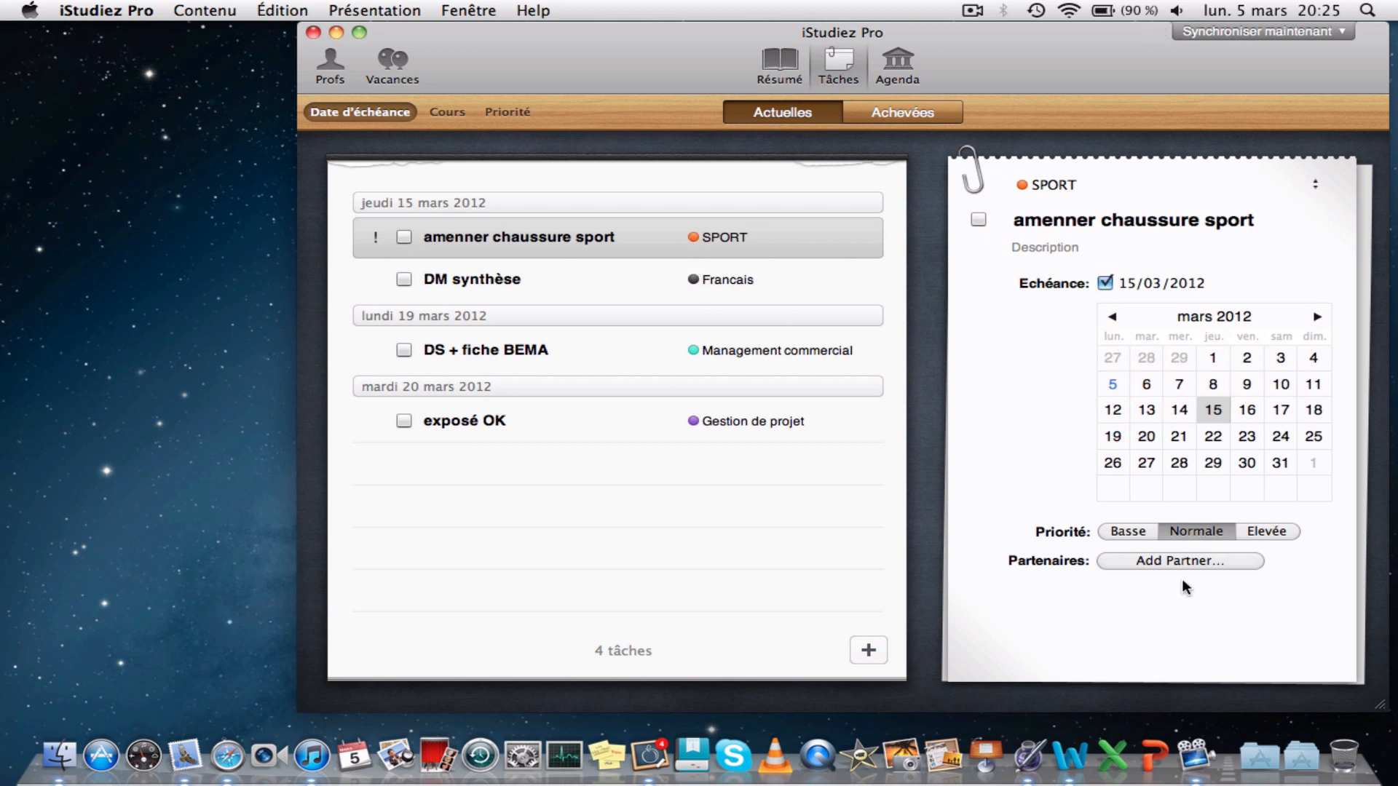
left_click(1133, 533)
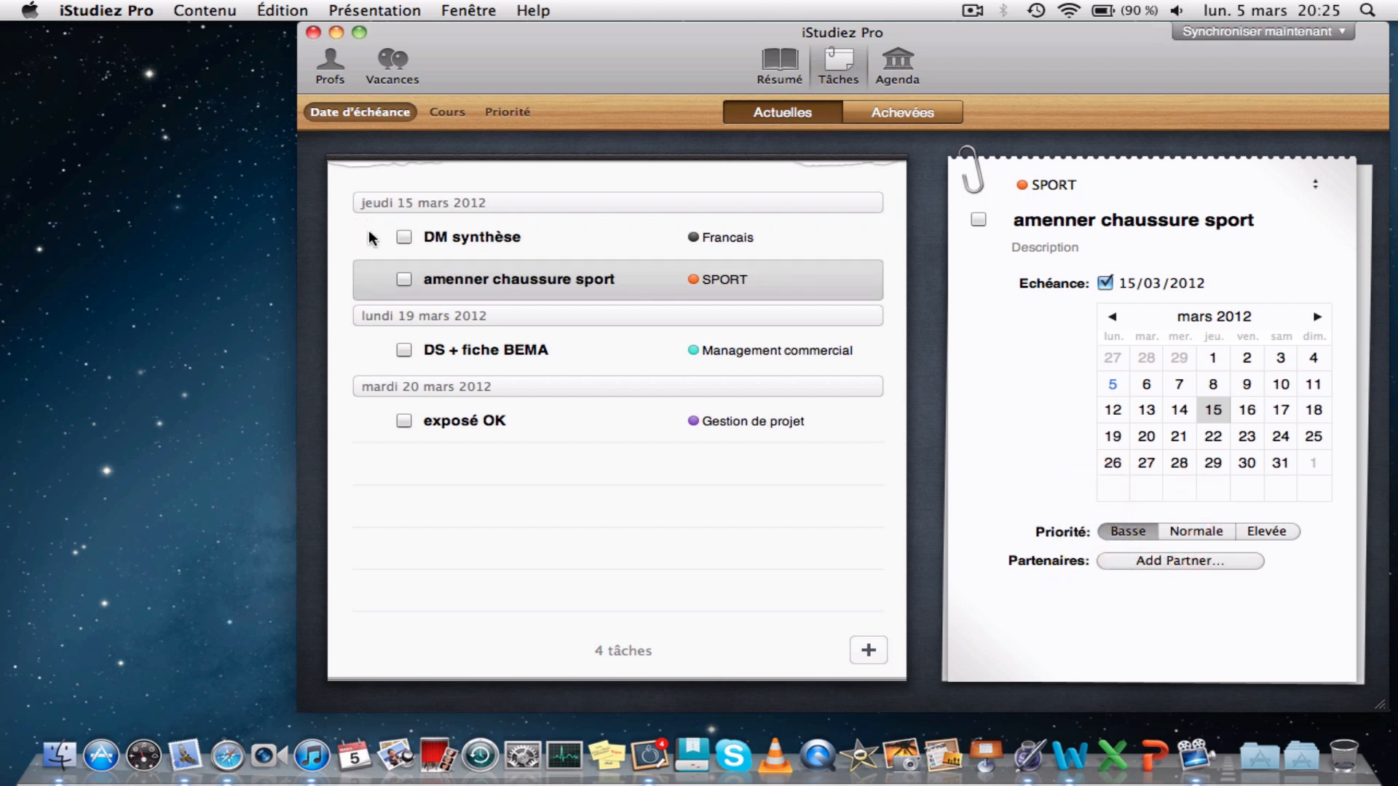
left_click(1174, 535)
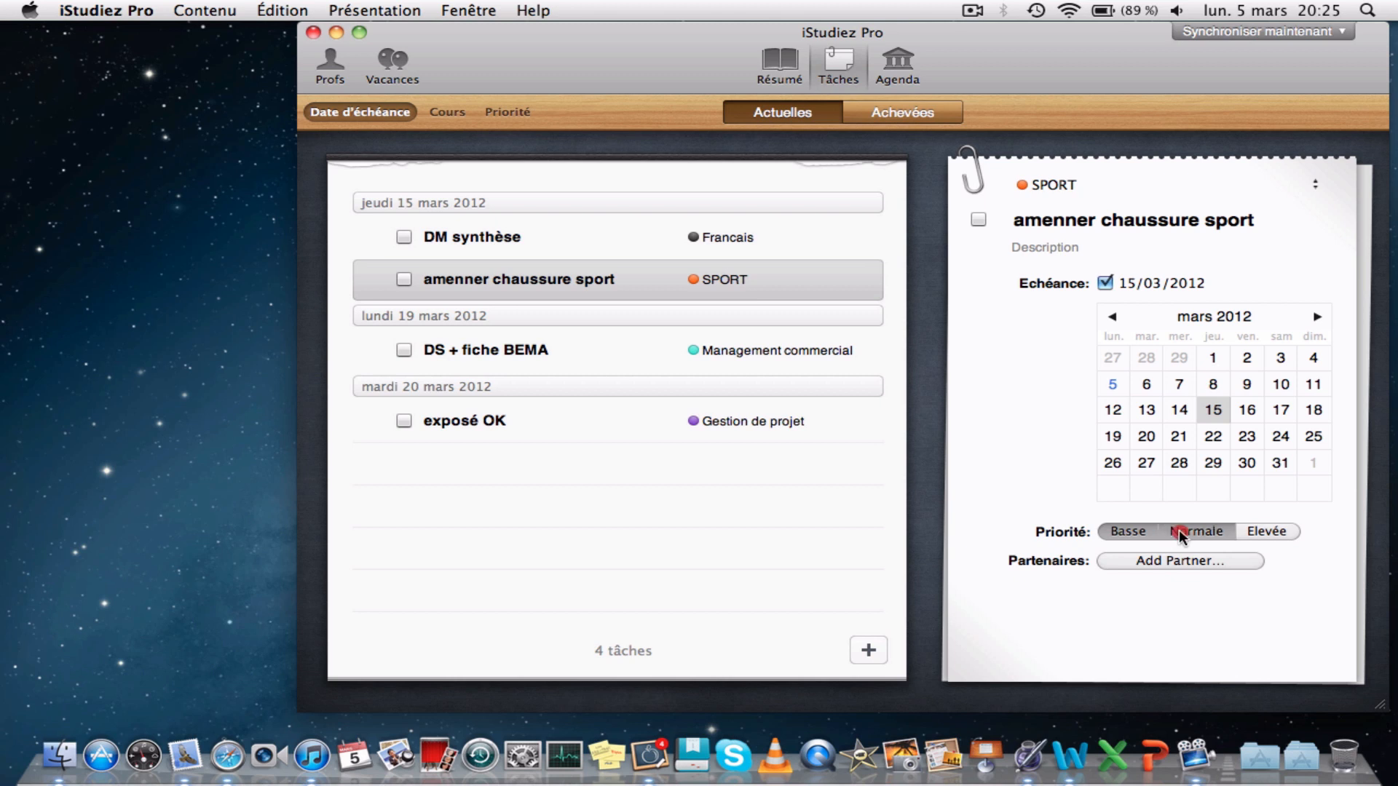
left_click(1277, 531)
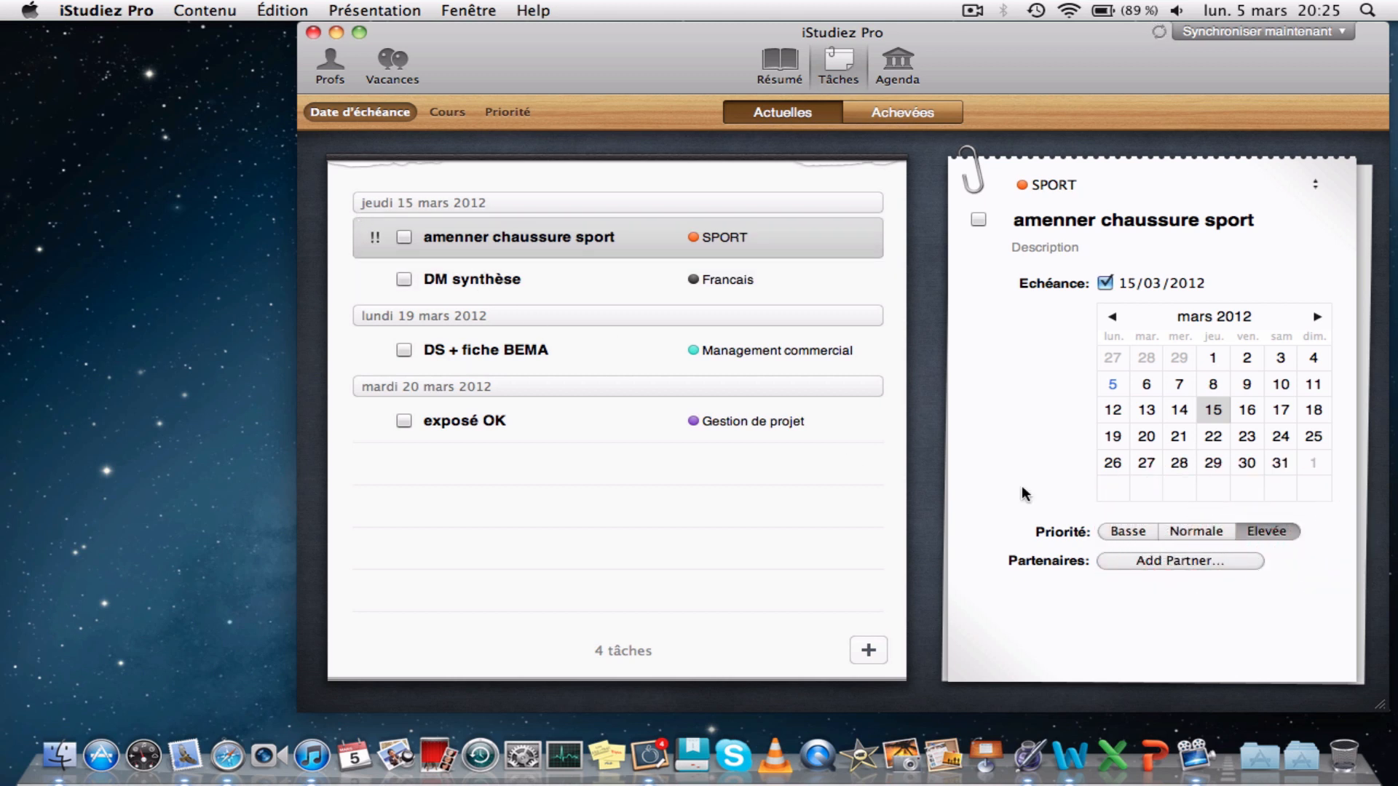
left_click(1131, 530)
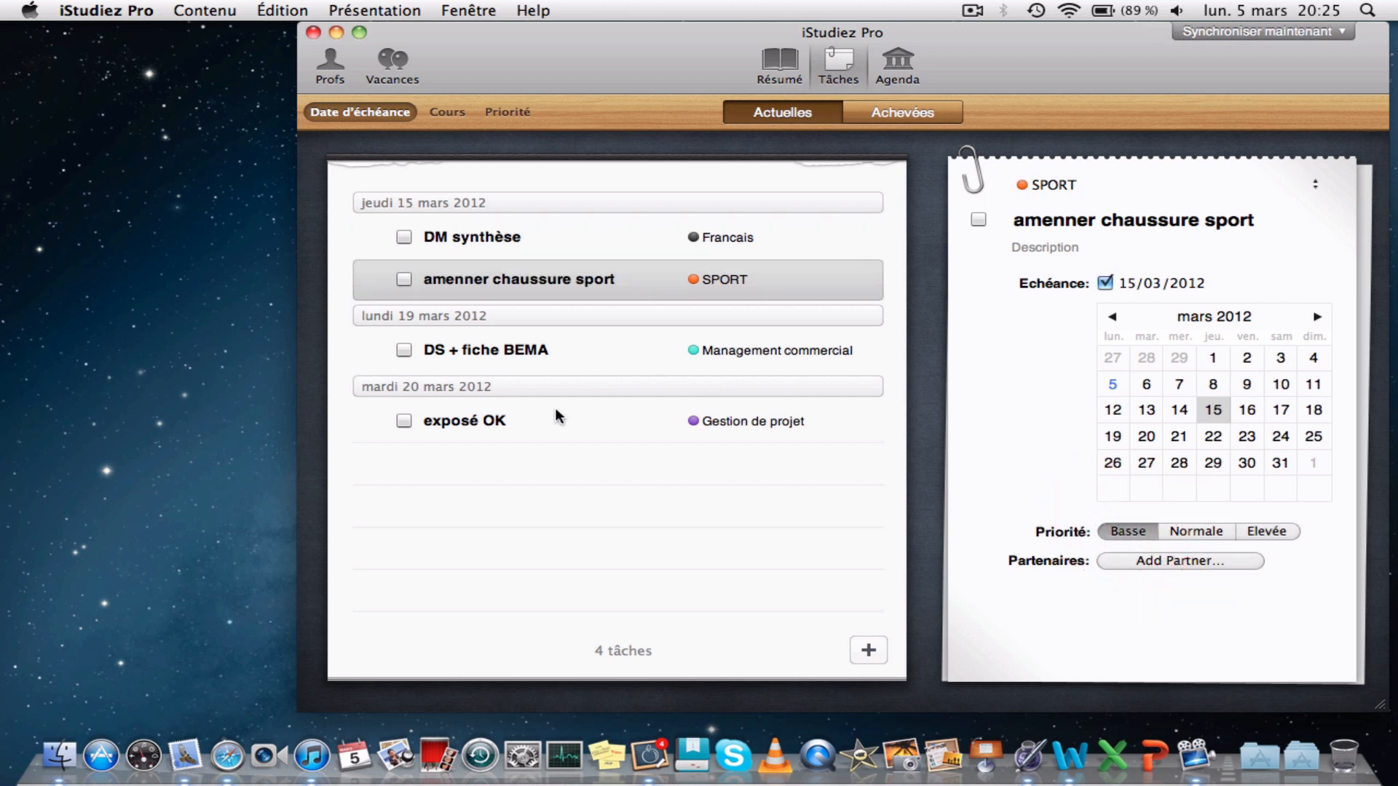
Look through the list of completed tasks, then return to the current tasks
left_click(780, 111)
left_click(859, 105)
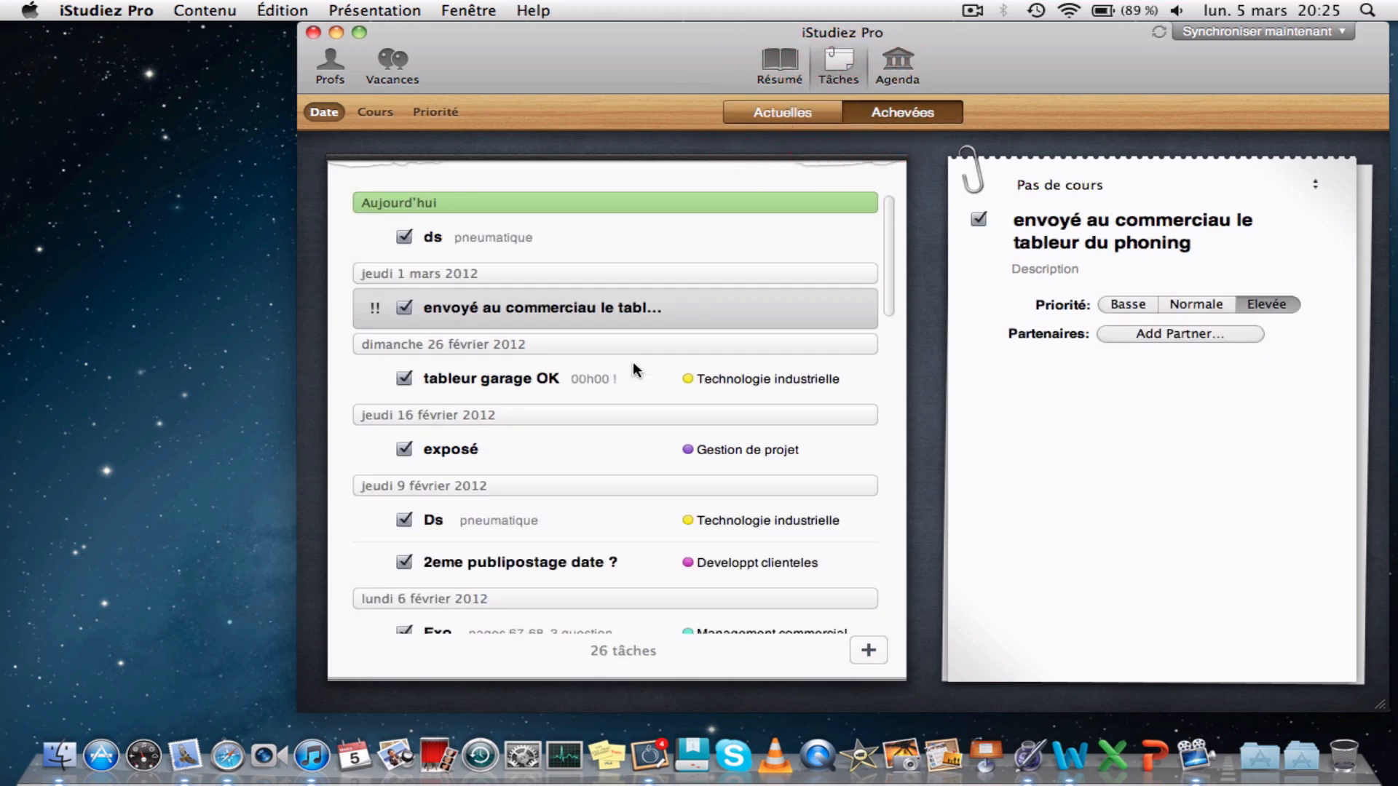
scroll(632, 361, "down", 10)
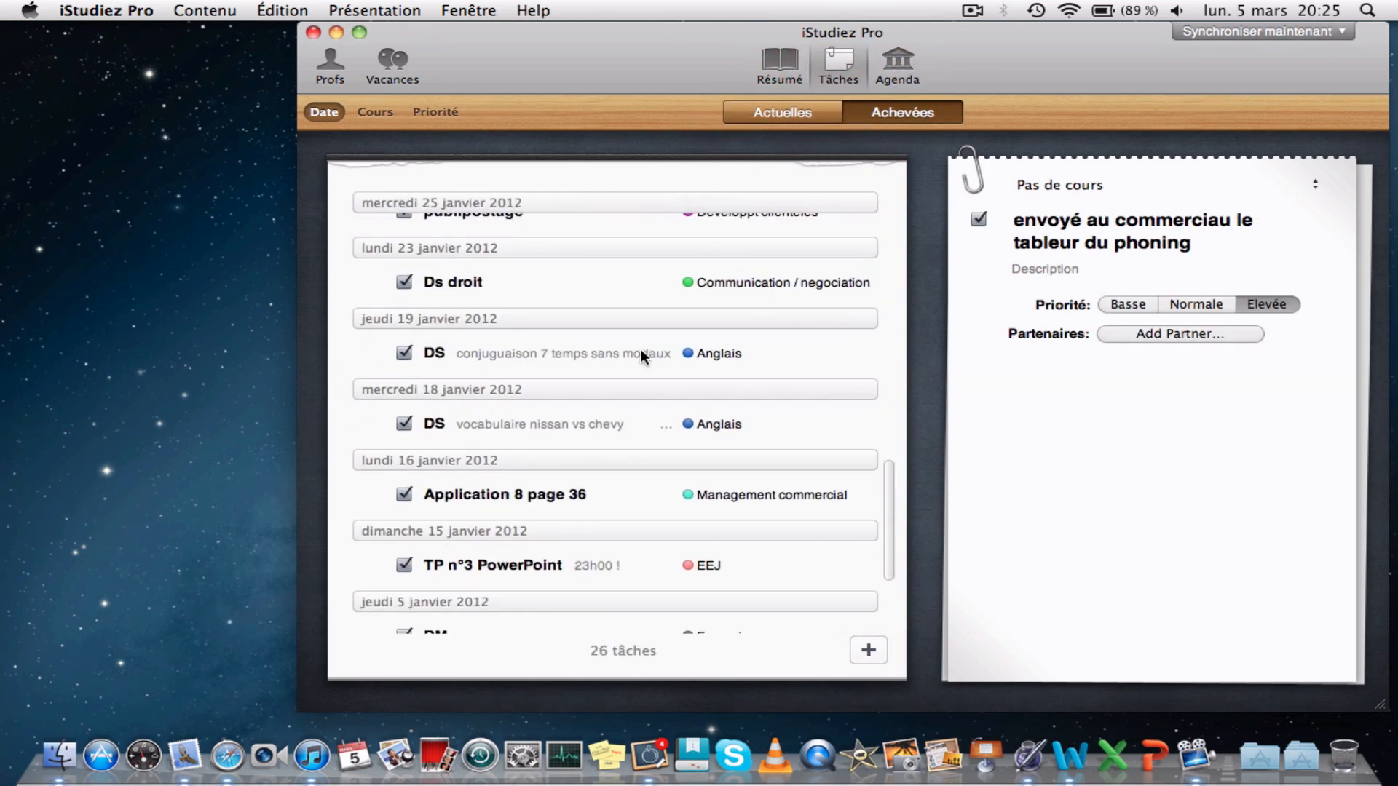
scroll(640, 349, "up", 10)
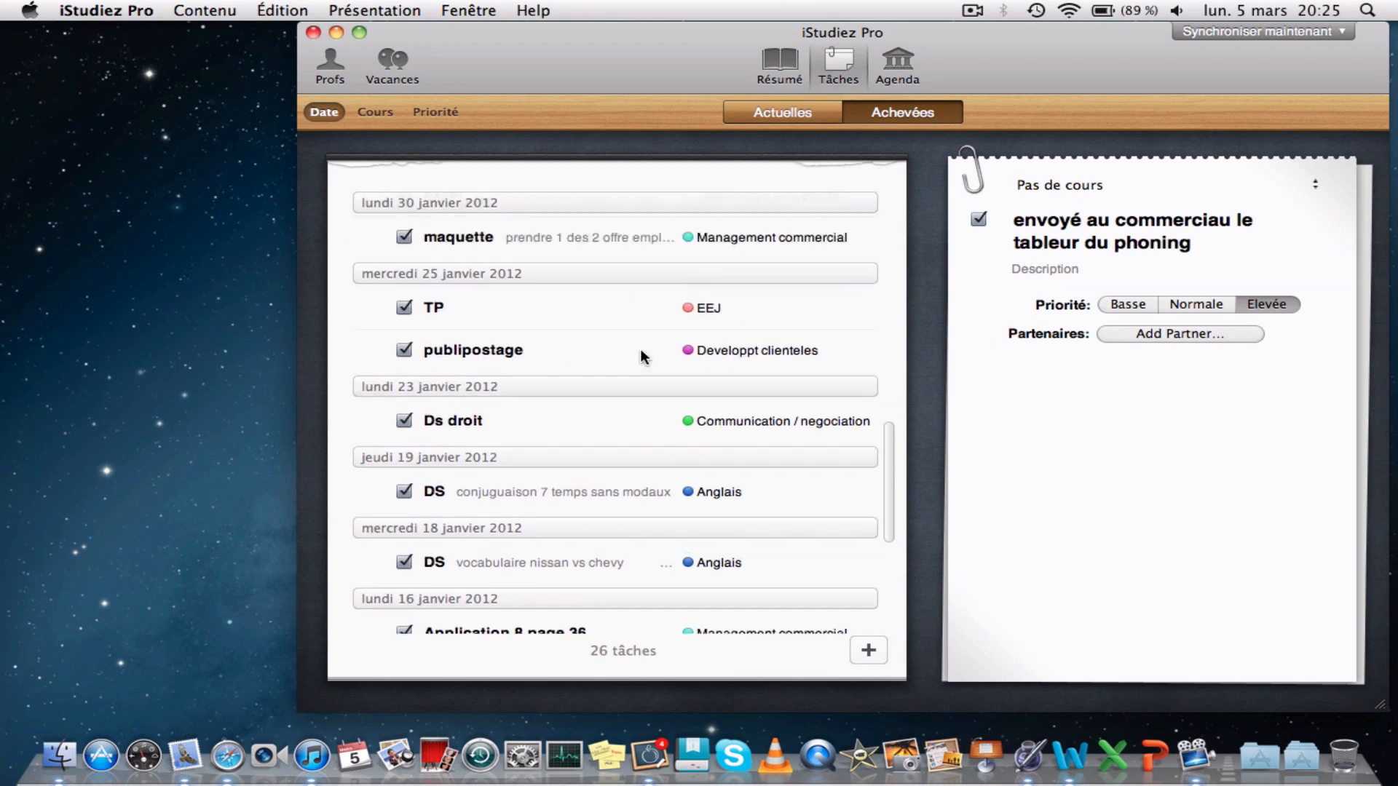
left_click(806, 114)
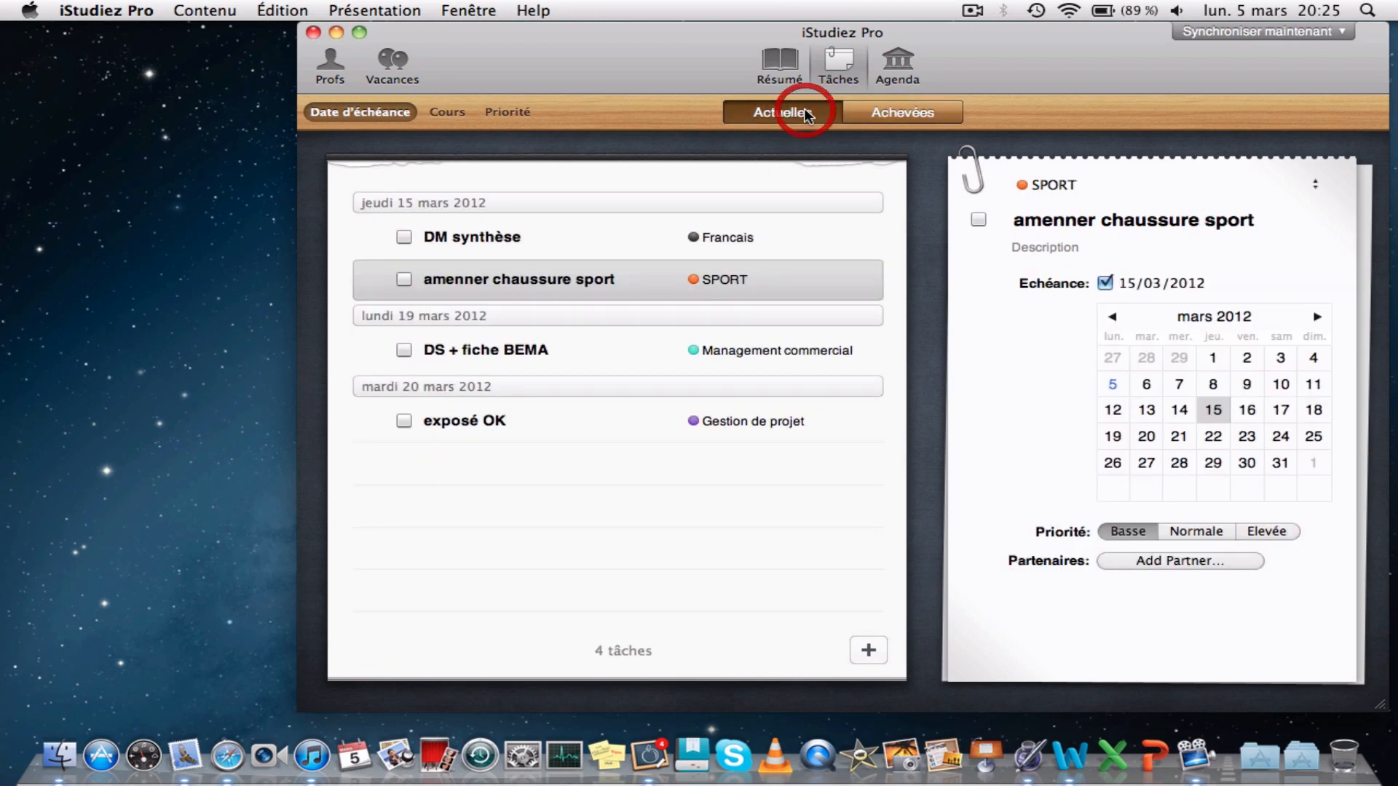
Mark the "amenner chaussure sport" task as completed and check it in the completed tasks before returning to the current ones
left_click(405, 277)
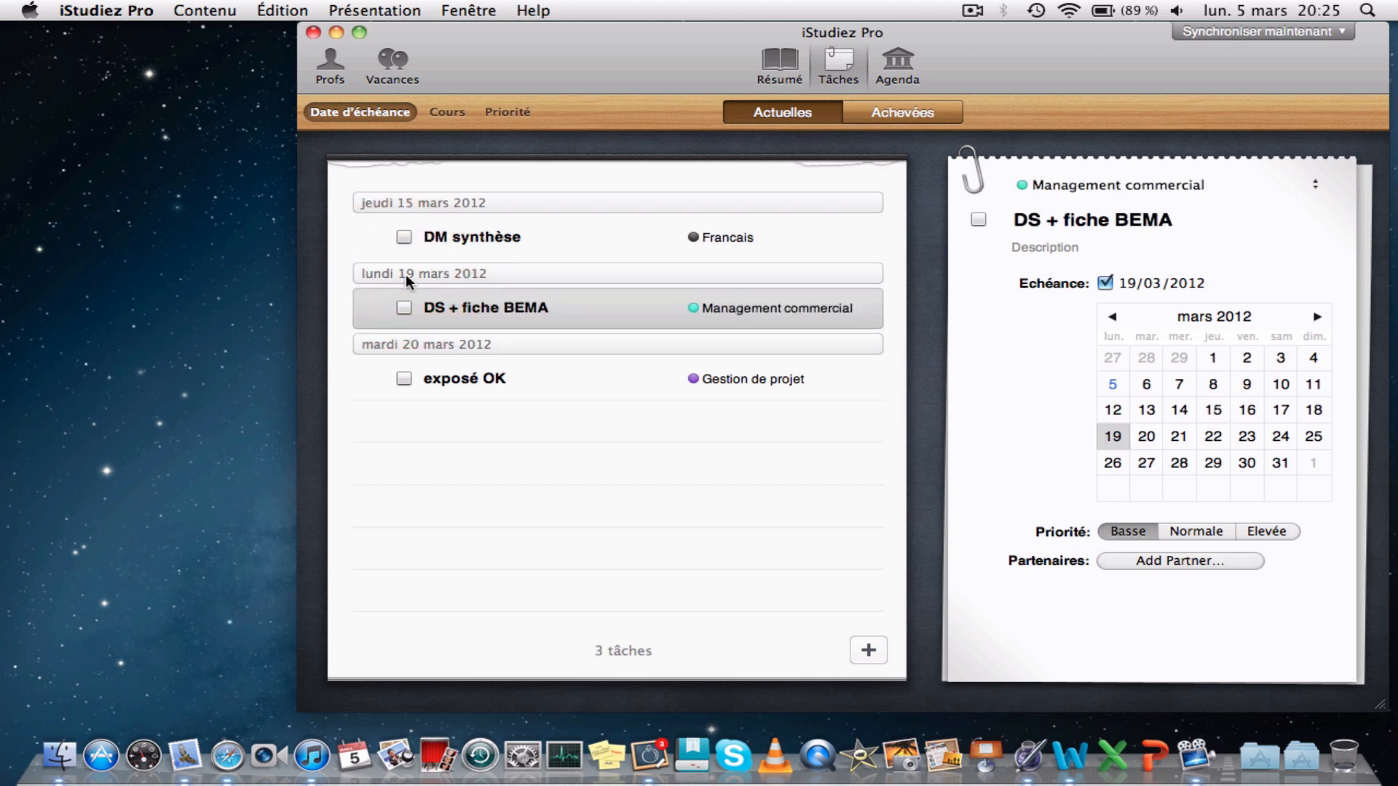
left_click(878, 115)
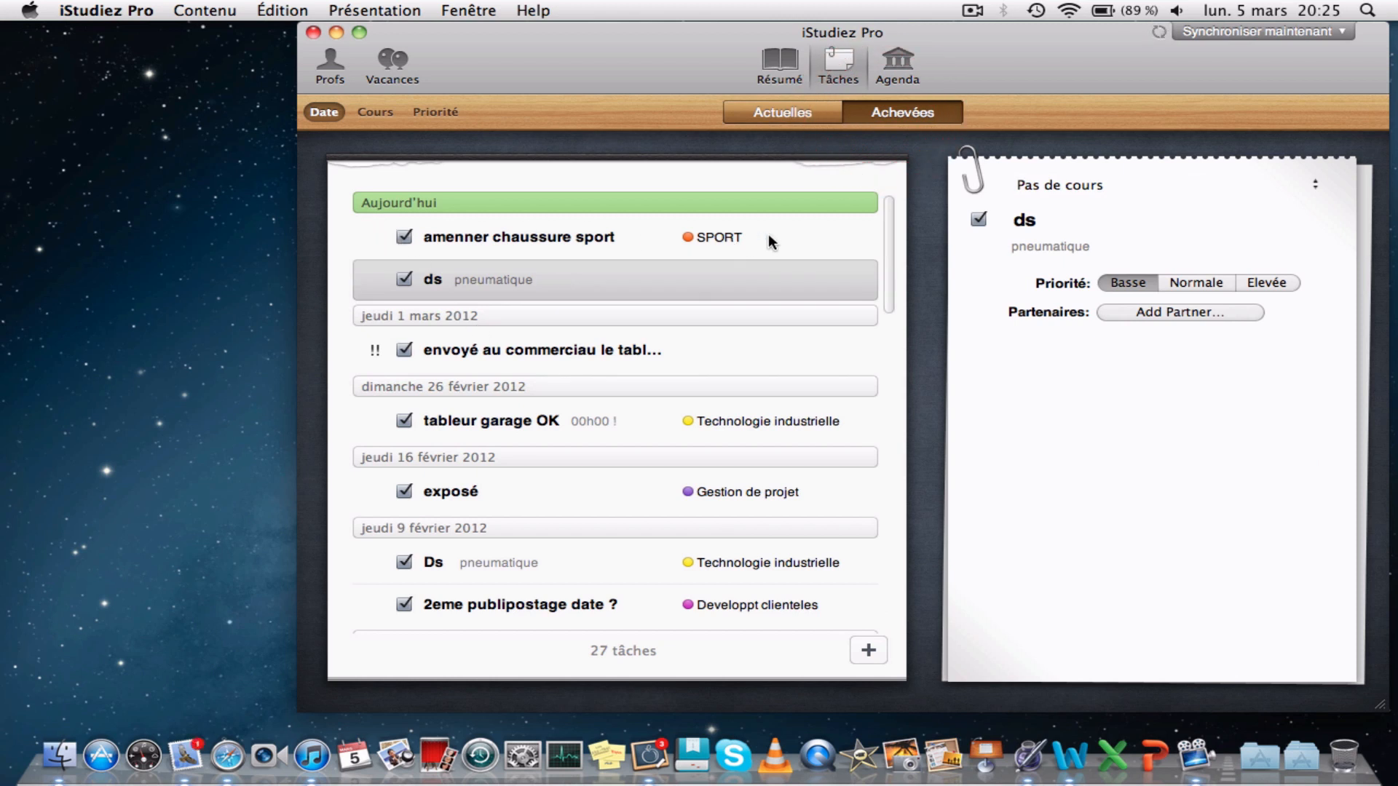
left_click(796, 114)
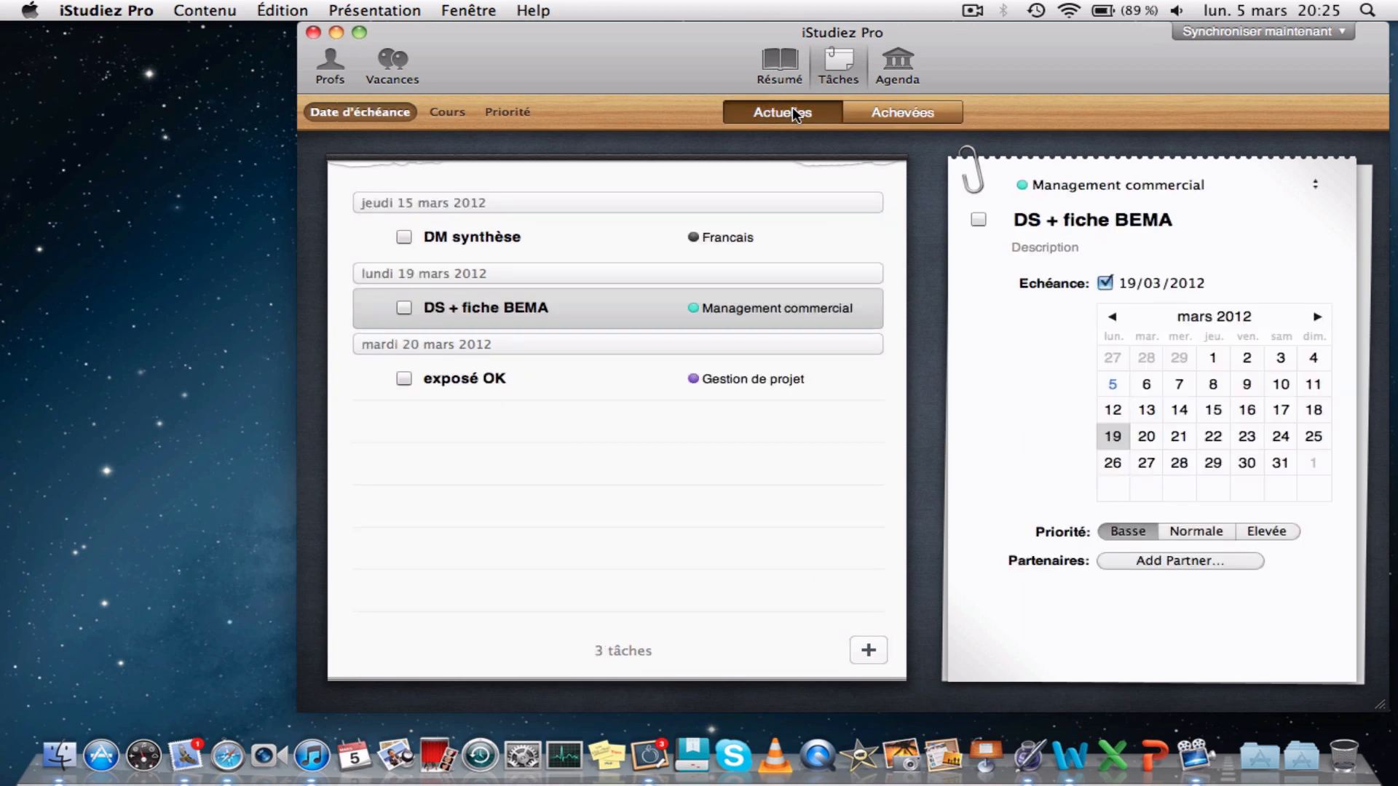
Revisit the agenda, the current tasks and the weekly timetable, then open the school holidays, select the hiver period and close the list
left_click(878, 64)
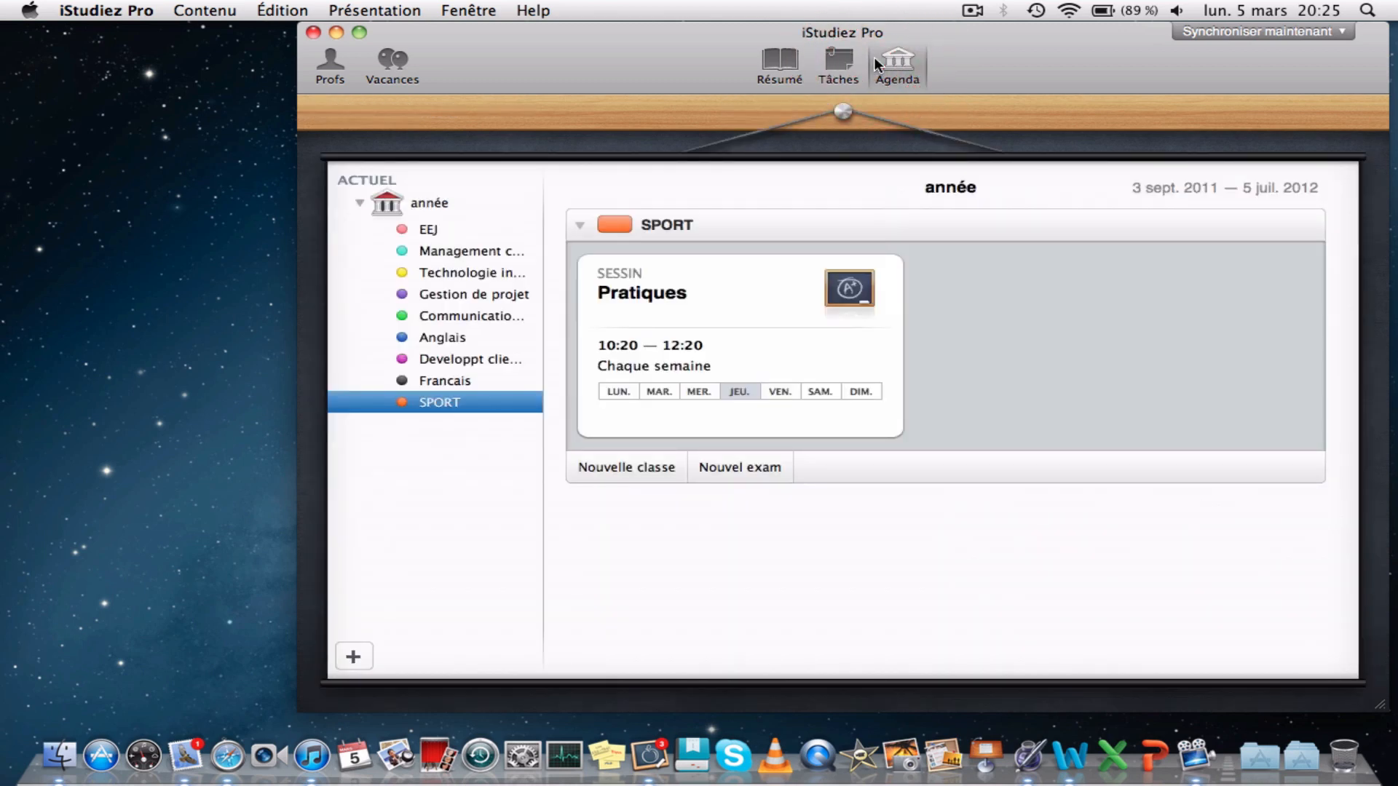
left_click(841, 63)
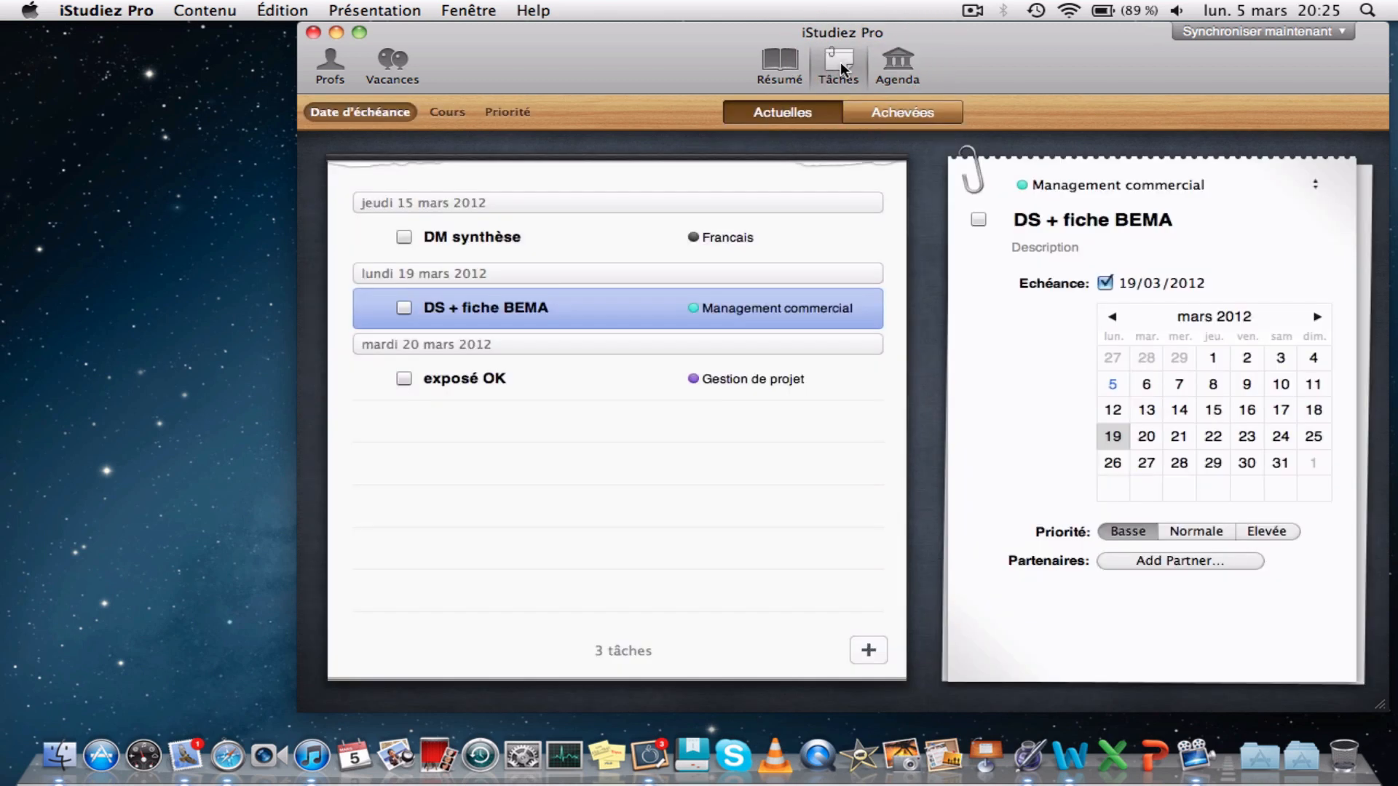
left_click(781, 64)
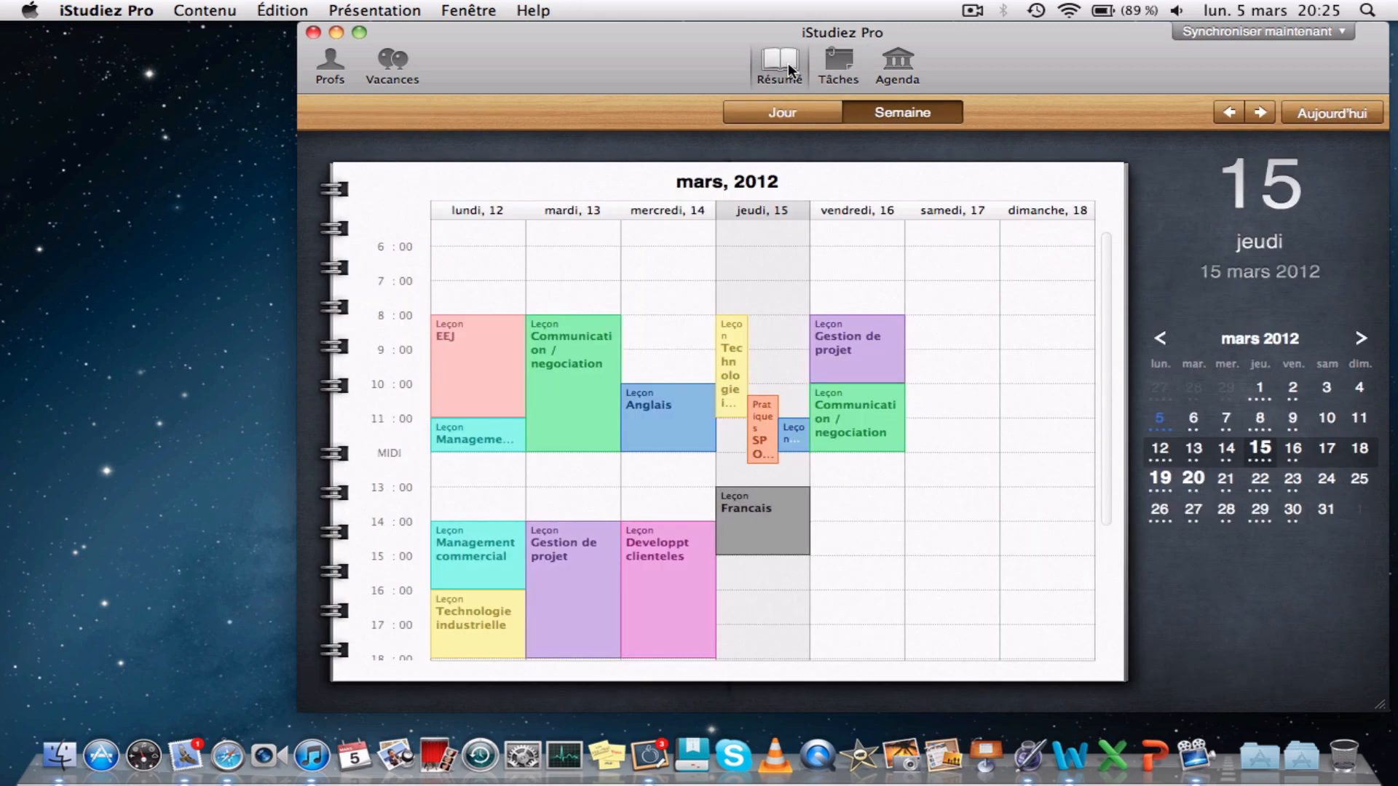
left_click(399, 64)
left_click(552, 159)
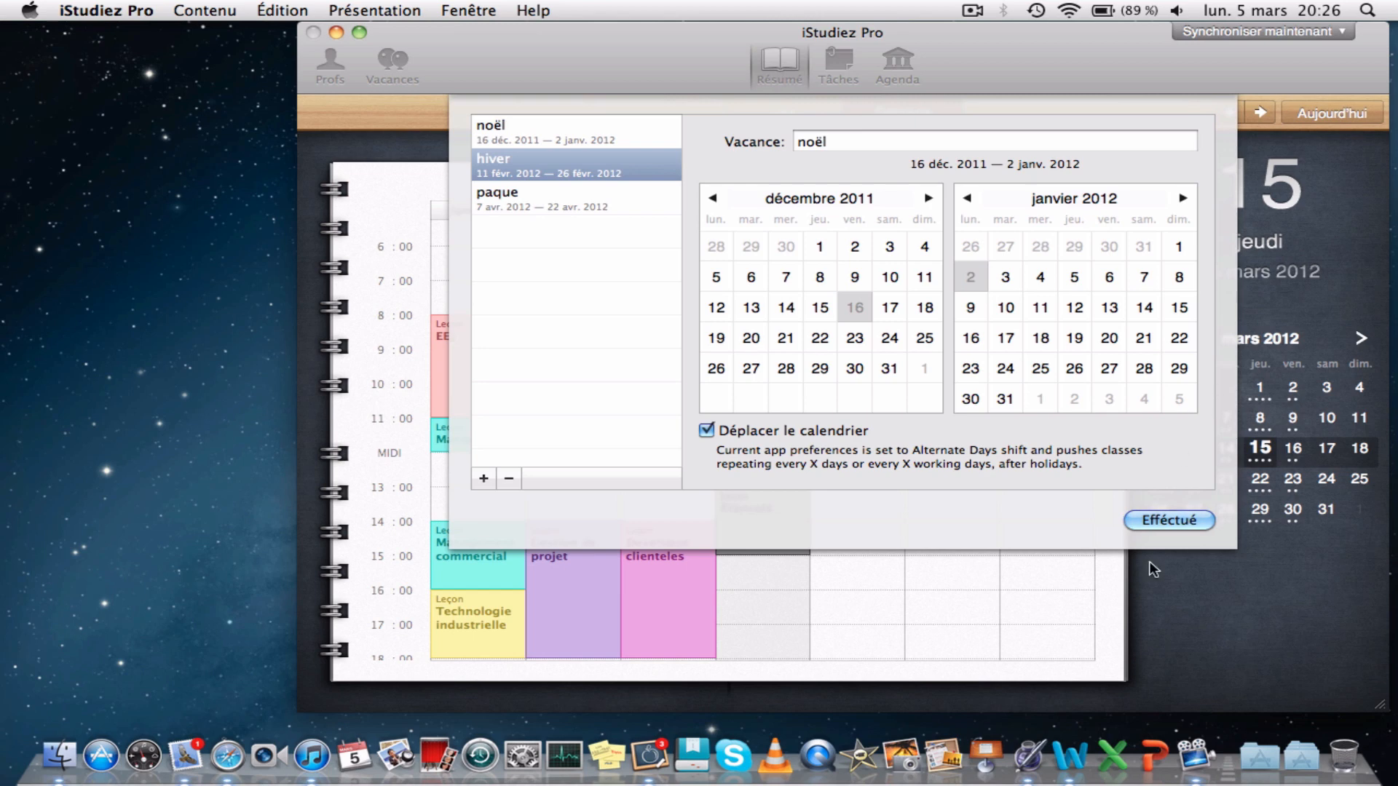
left_click(1200, 520)
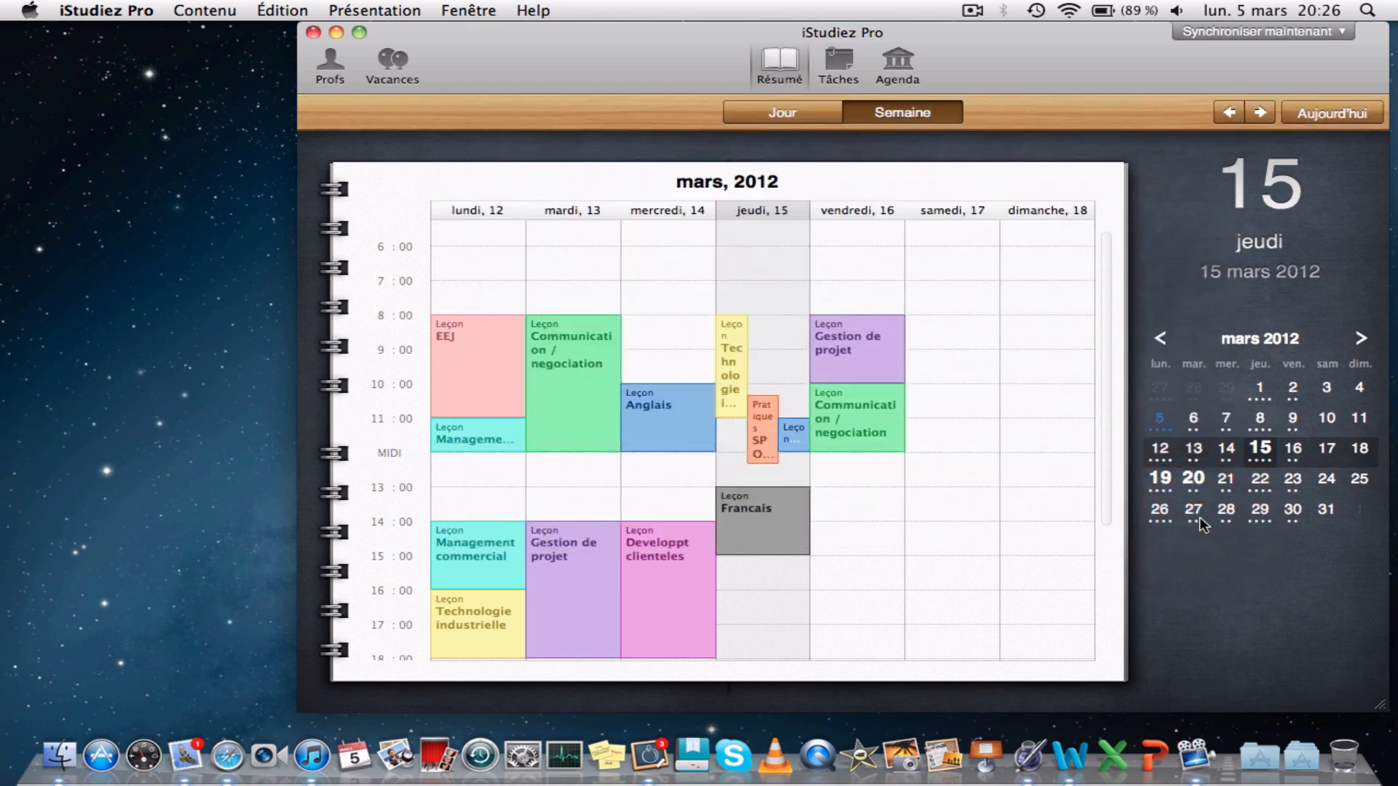